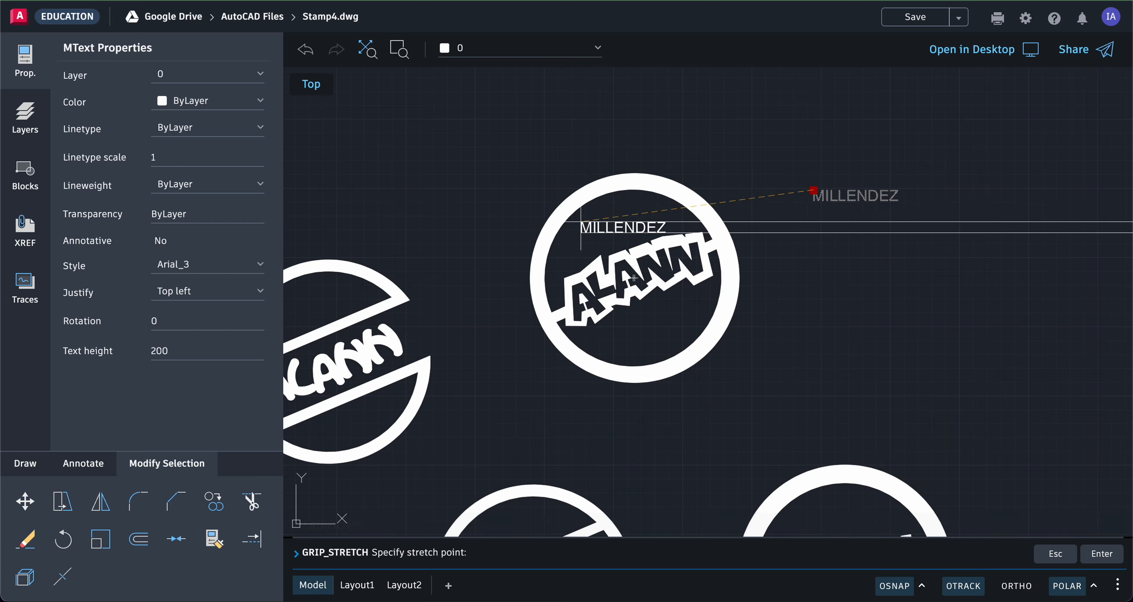
pyautogui.click(581, 221)
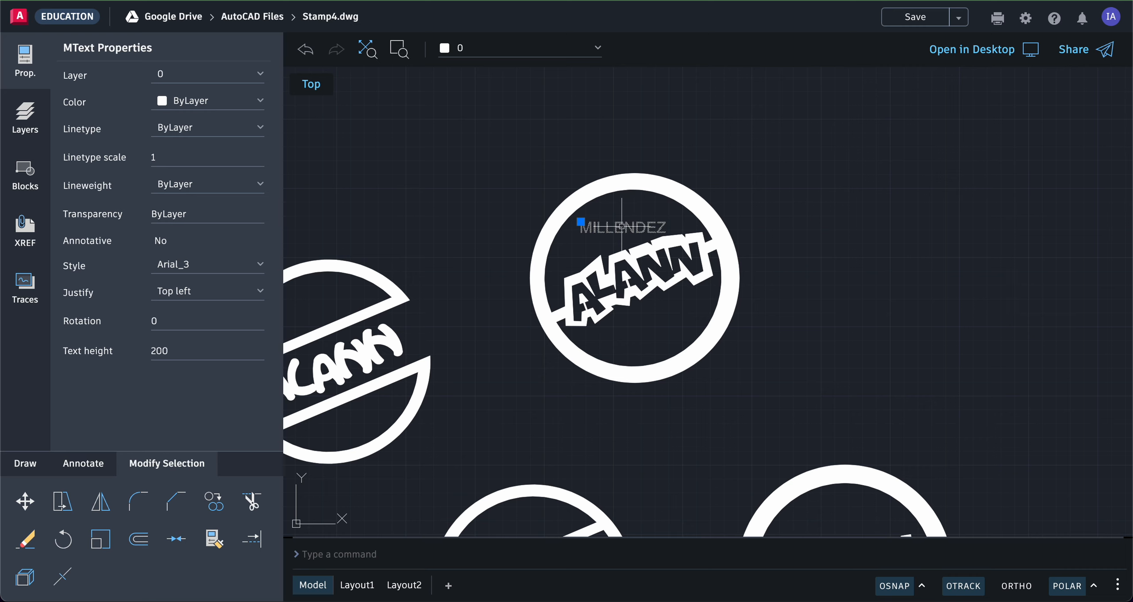
pyautogui.click(167, 319)
pyautogui.write('45')
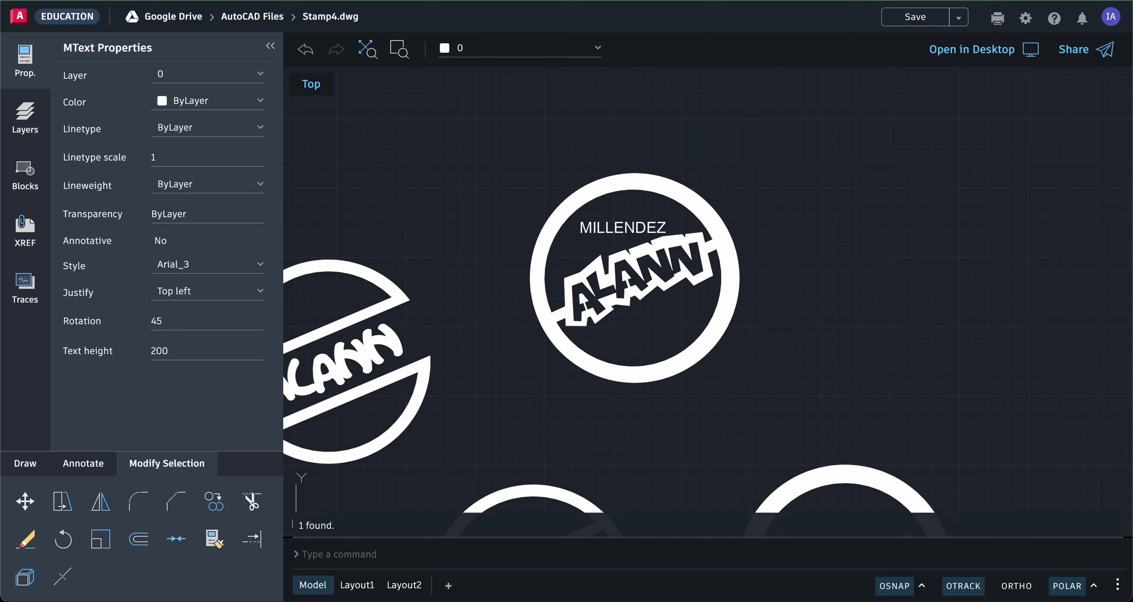
pyautogui.press('Return')
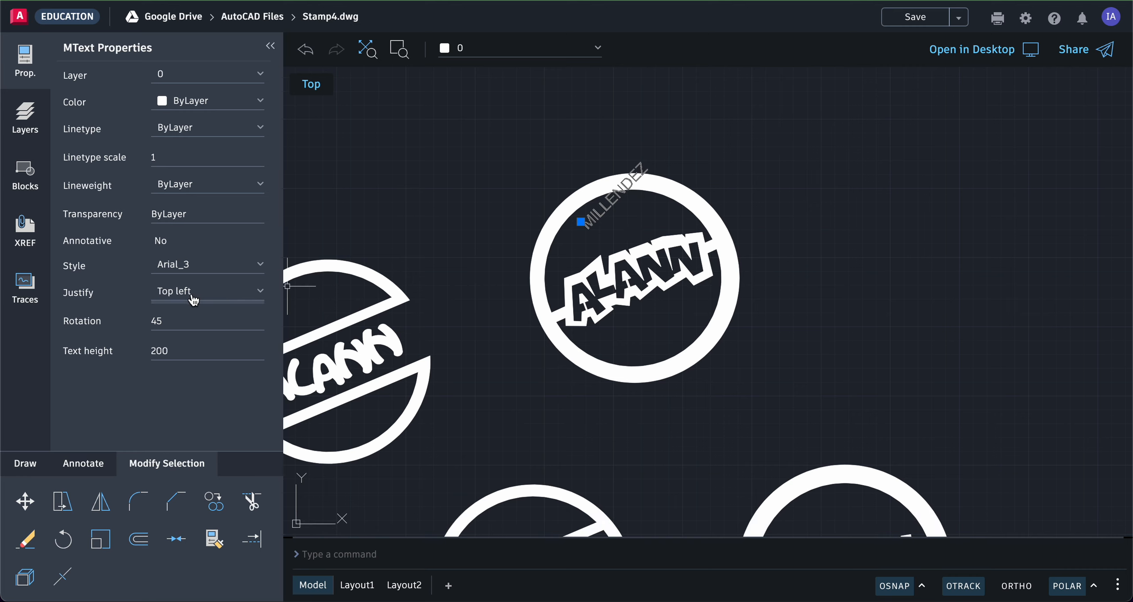
pyautogui.click(167, 319)
pyautogui.press('Return')
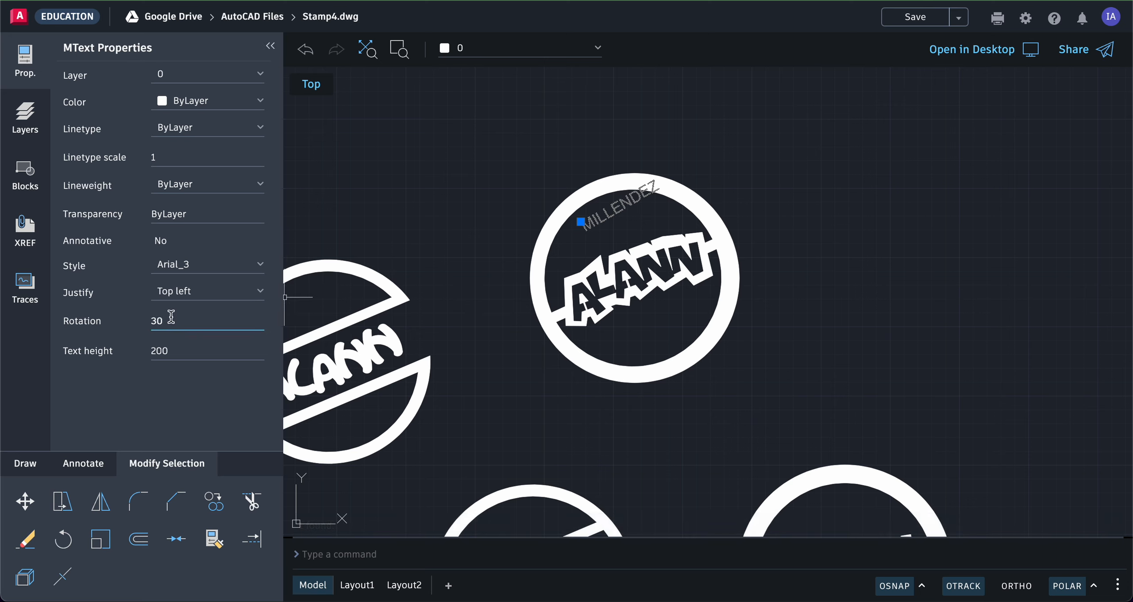
pyautogui.write('26')
pyautogui.press('Return')
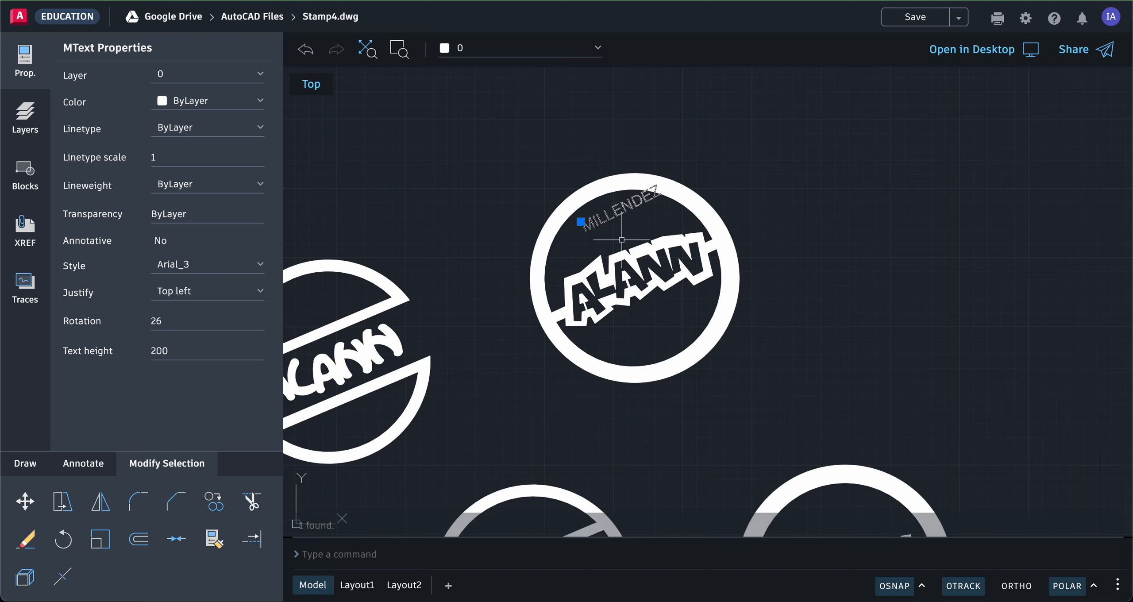
pyautogui.click(581, 221)
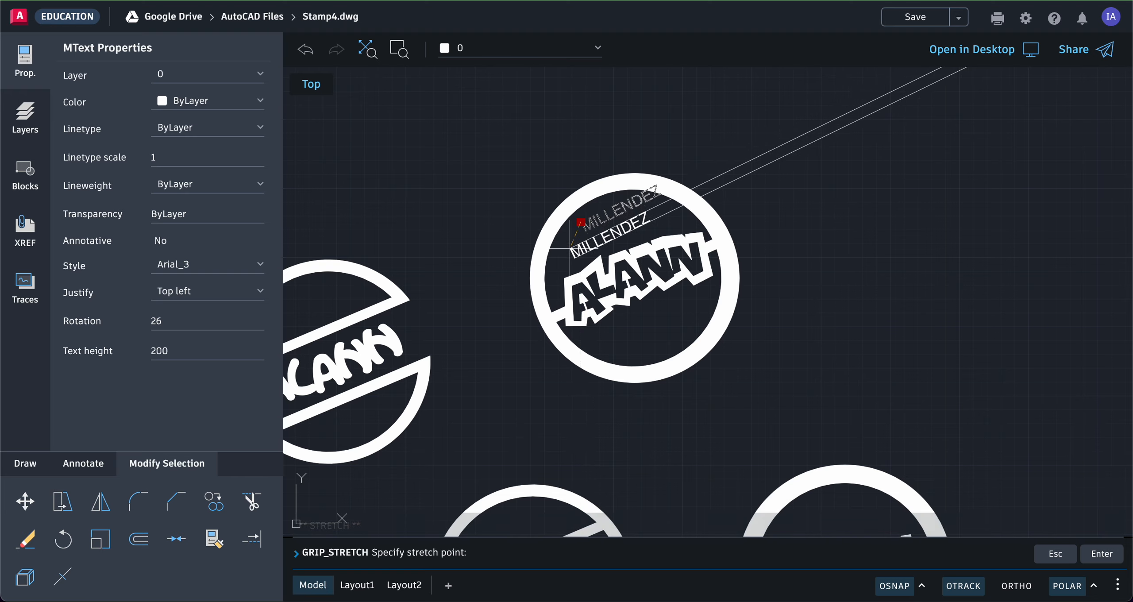
pyautogui.click(569, 249)
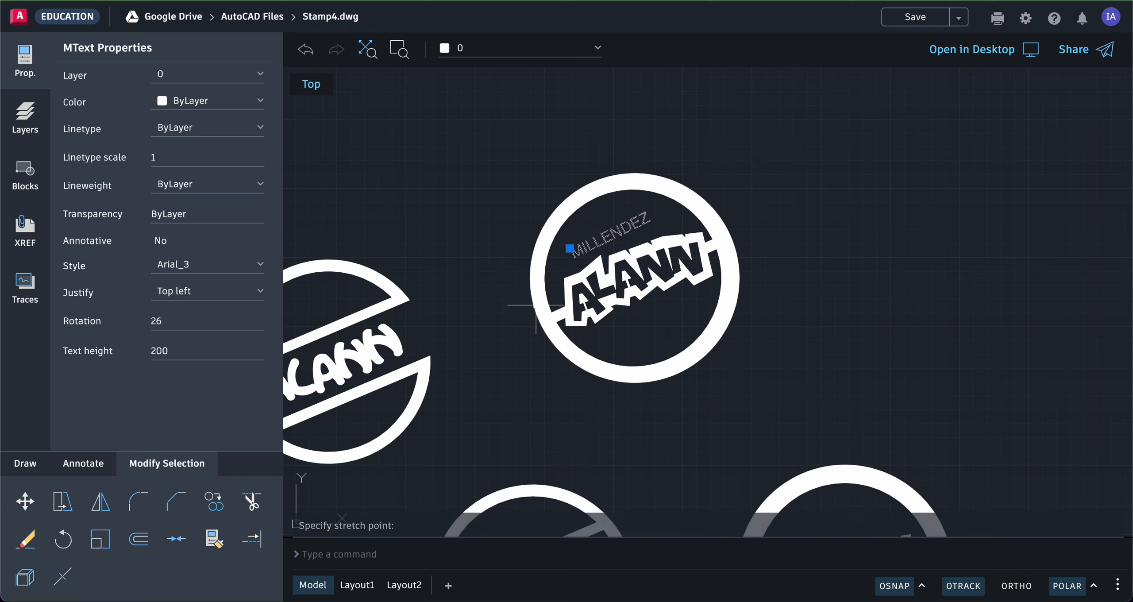
pyautogui.click(179, 321)
pyautogui.moveTo(173, 322); pyautogui.dragTo(153, 322)
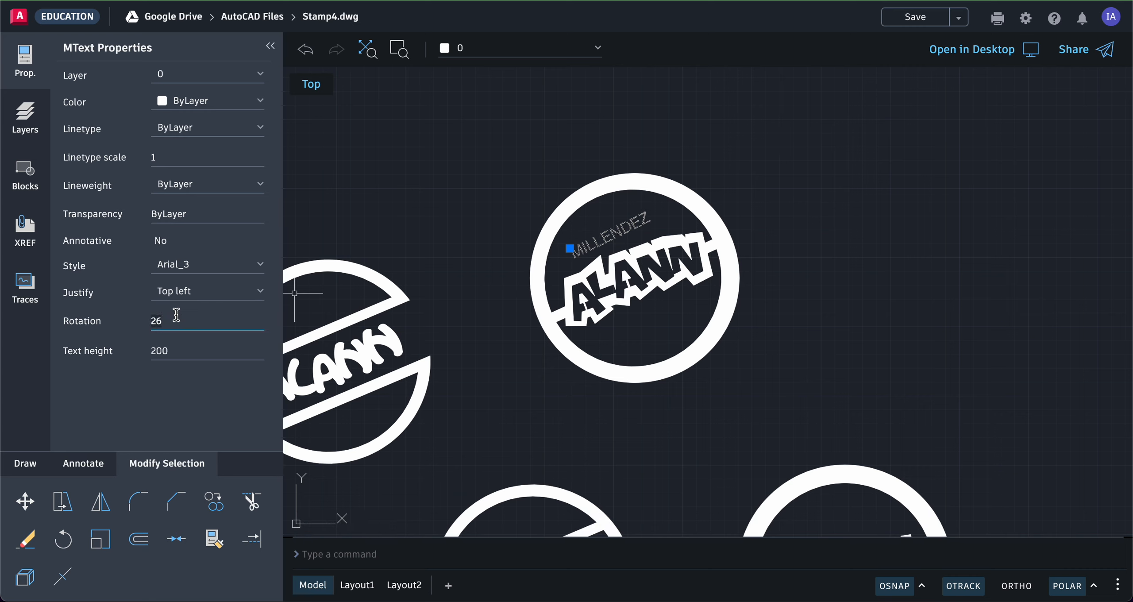
pyautogui.moveTo(175, 320); pyautogui.dragTo(153, 324)
pyautogui.press('Return')
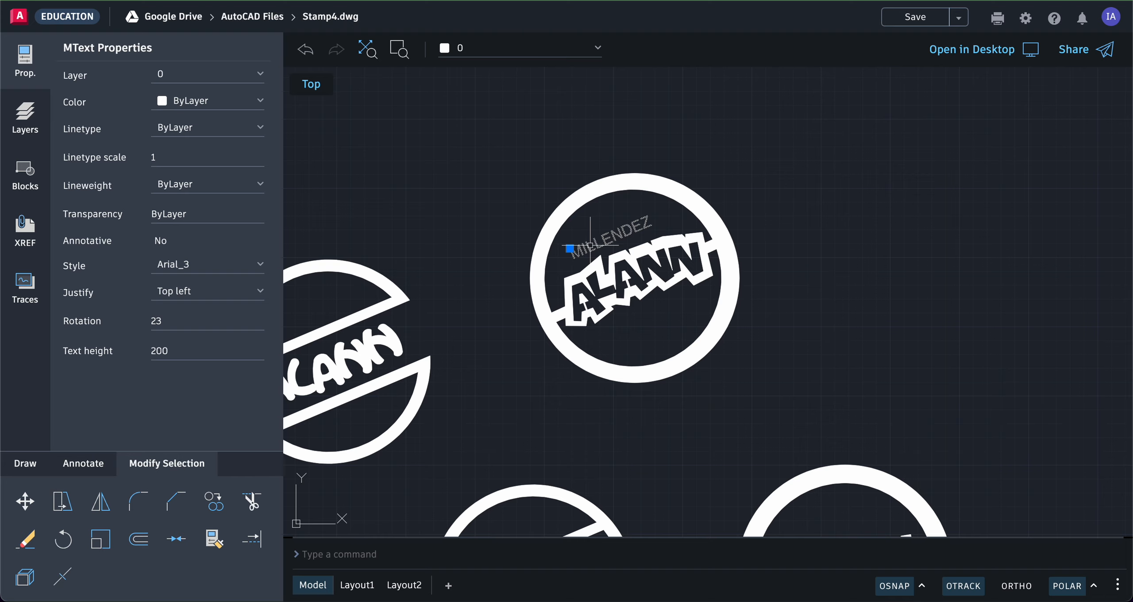
pyautogui.press('Escape')
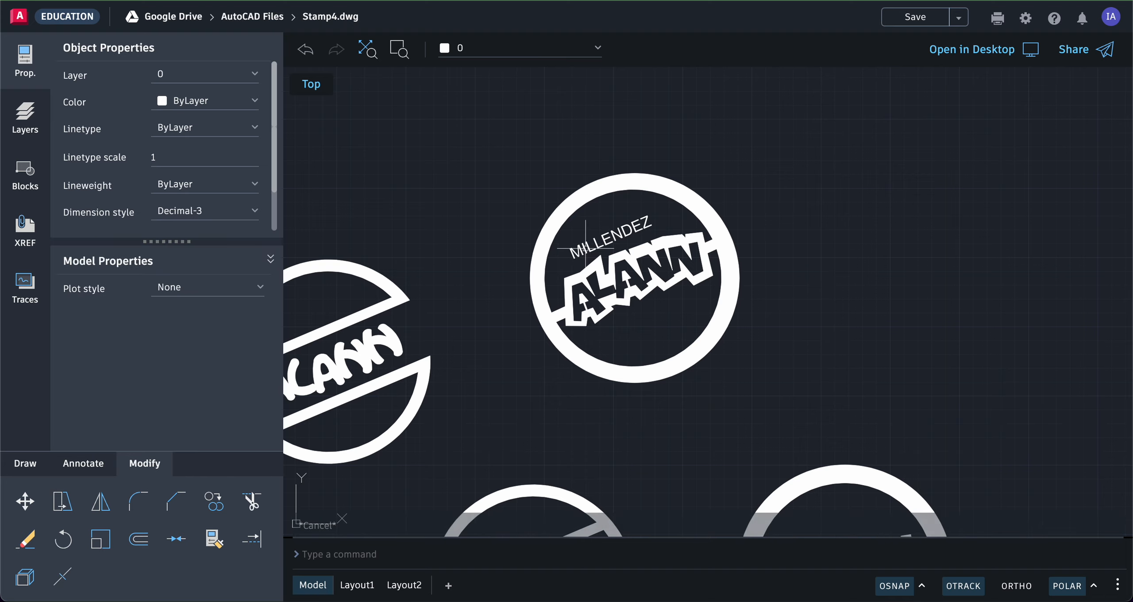
pyautogui.doubleClick(586, 245)
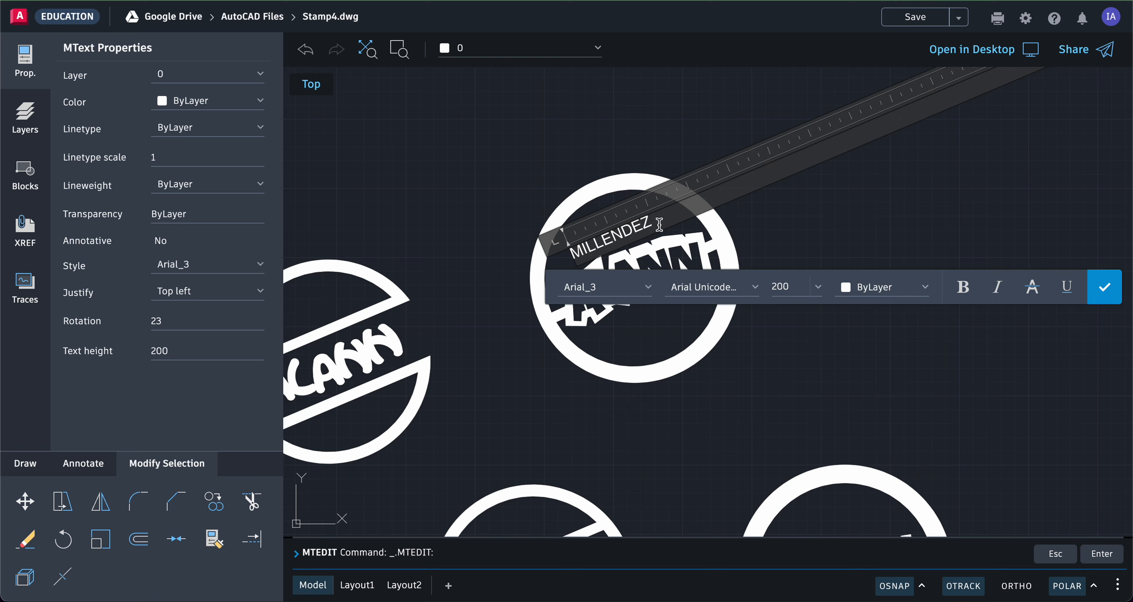
pyautogui.moveTo(656, 223); pyautogui.dragTo(573, 255)
pyautogui.write('DRAWN BY')
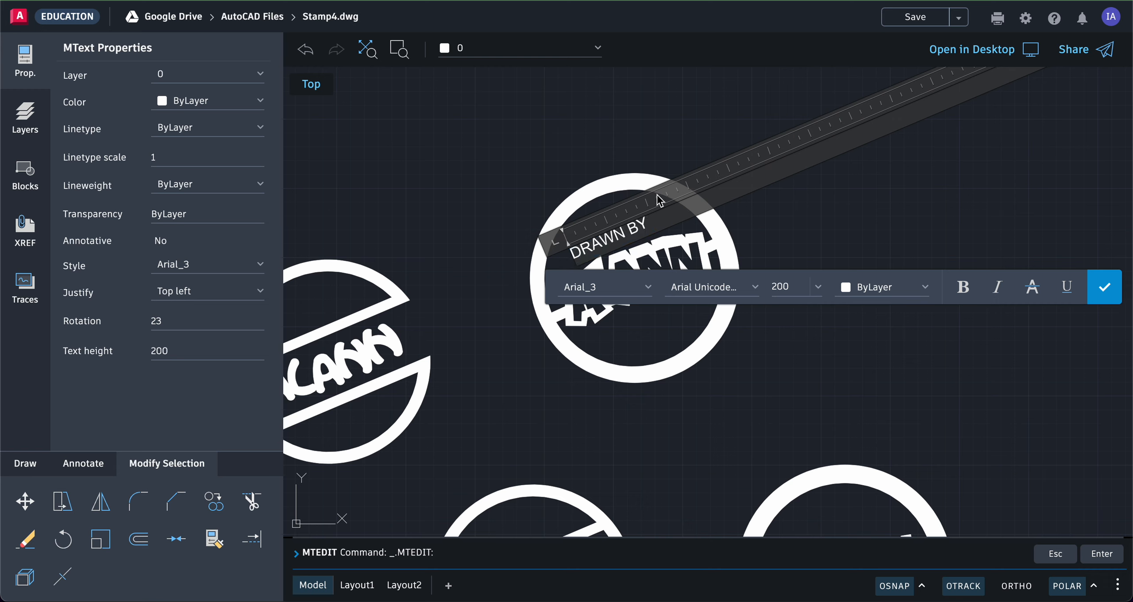
pyautogui.click(635, 159)
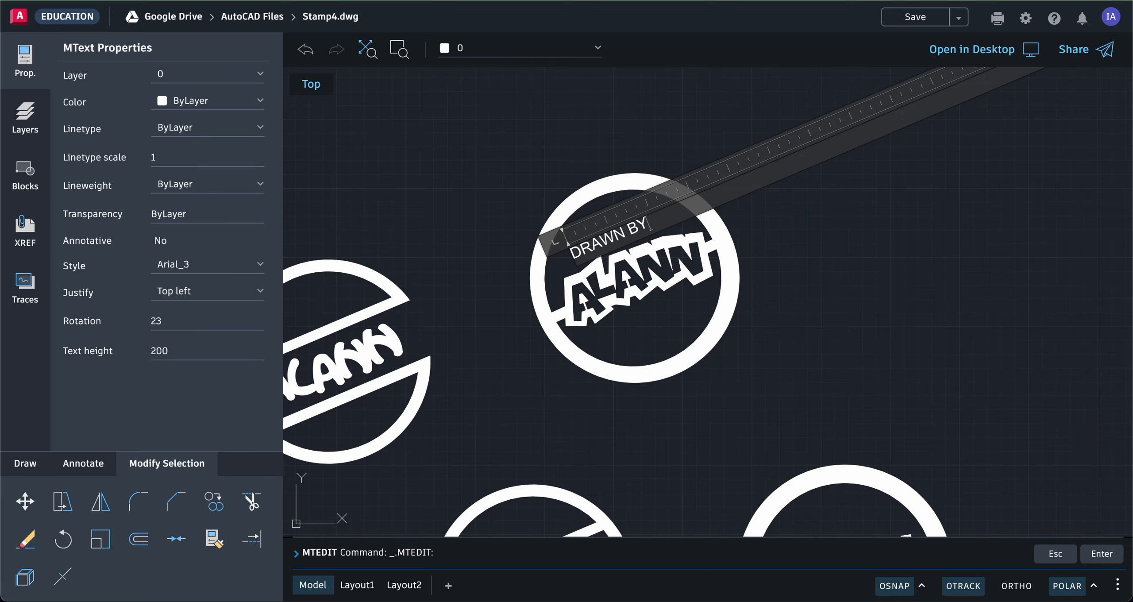
pyautogui.scroll(3, 706, 176)
# Step: Select the DRAWN BY text in the stamp and open it in the text editor
pyautogui.scroll(-5, 706, 176)
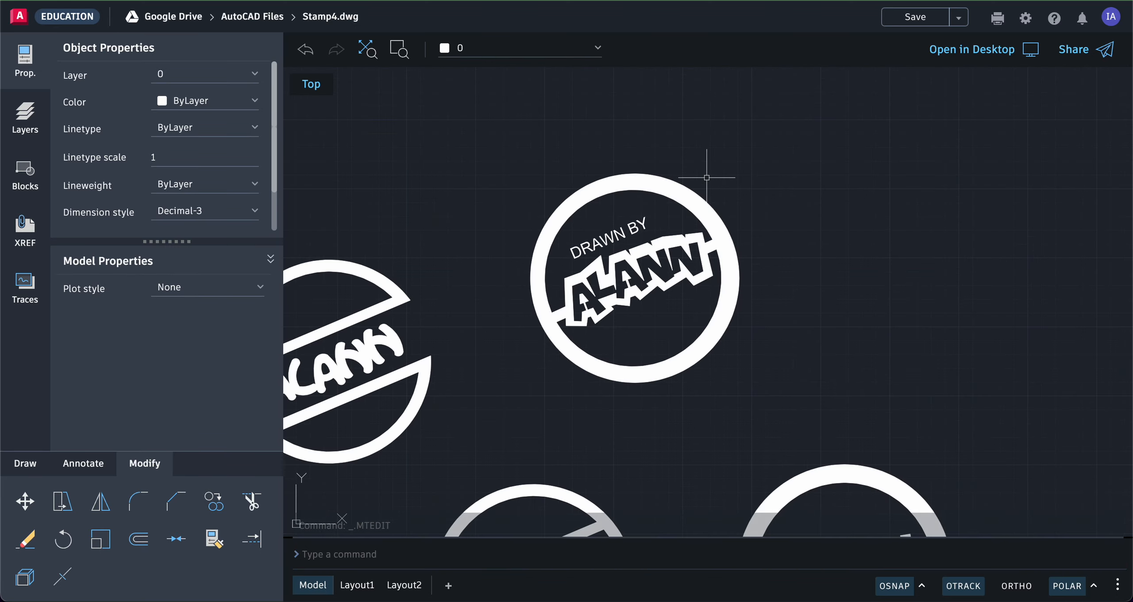
pyautogui.scroll(3, 706, 177)
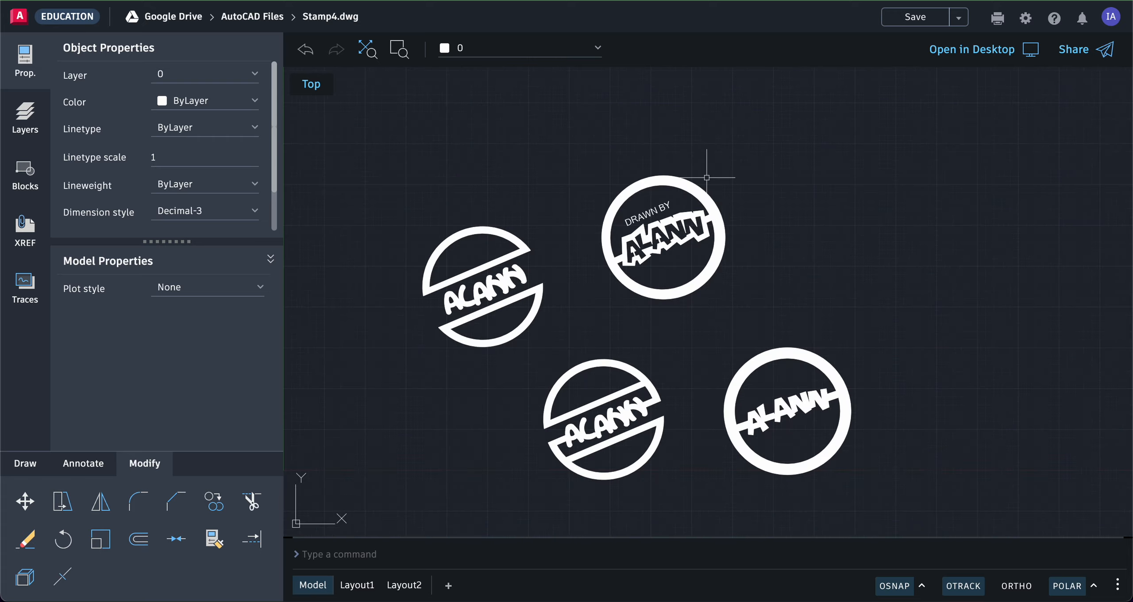
pyautogui.moveTo(729, 181); pyautogui.dragTo(637, 259, button='middle')
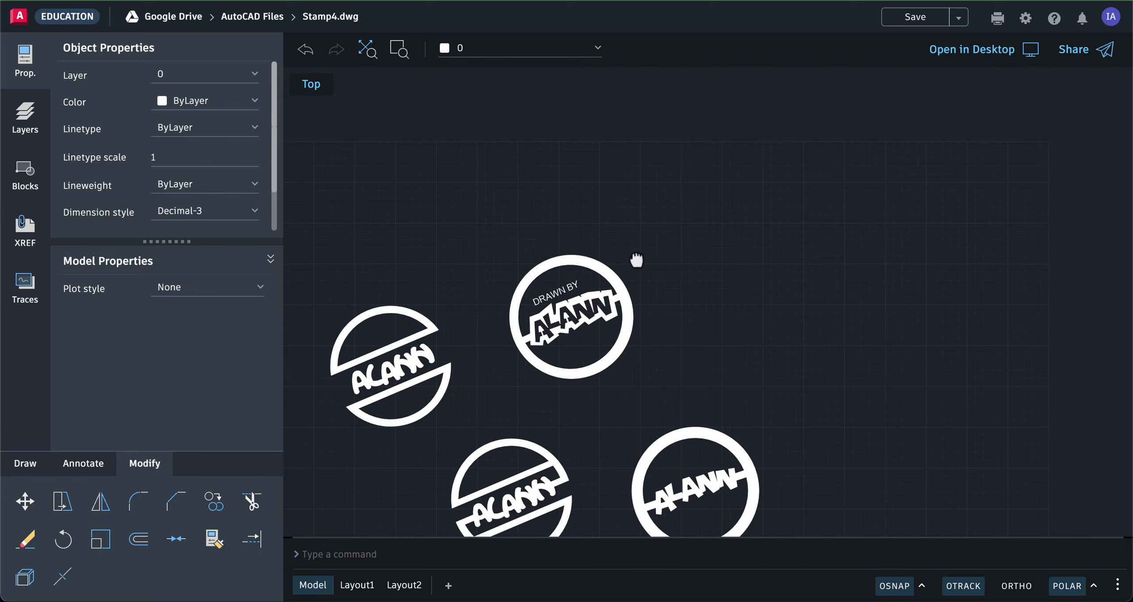
pyautogui.click(571, 287)
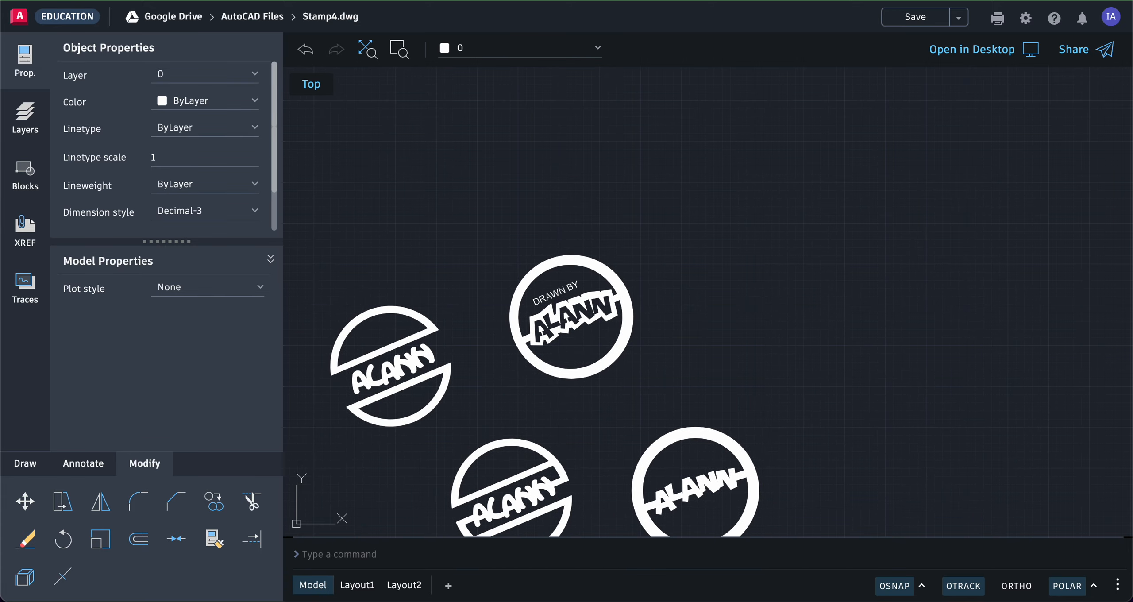
pyautogui.doubleClick(571, 288)
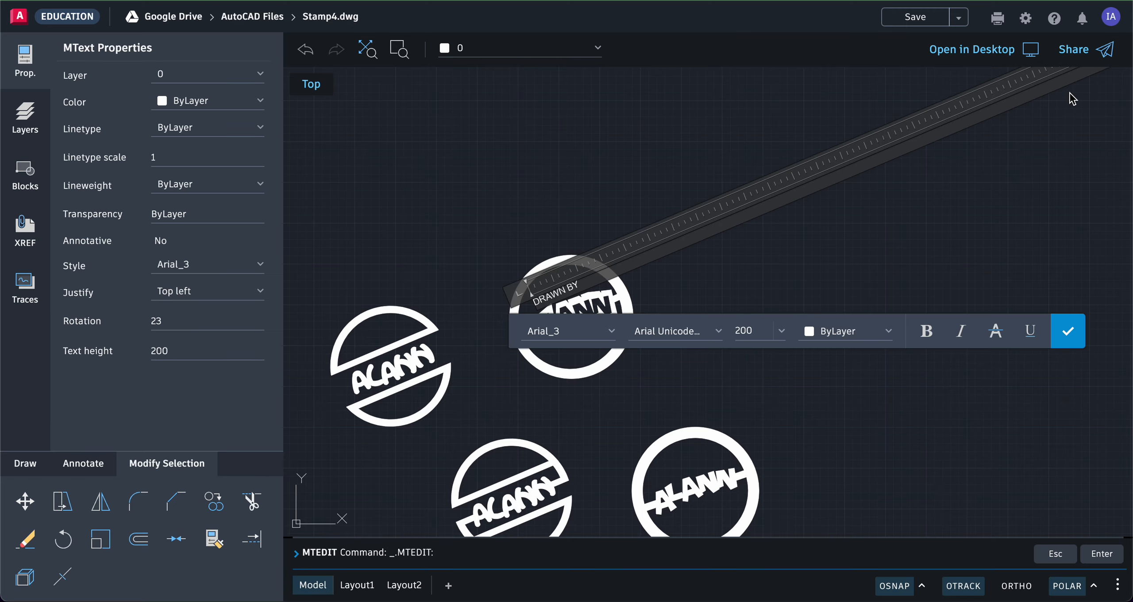
pyautogui.scroll(-5, 1071, 95)
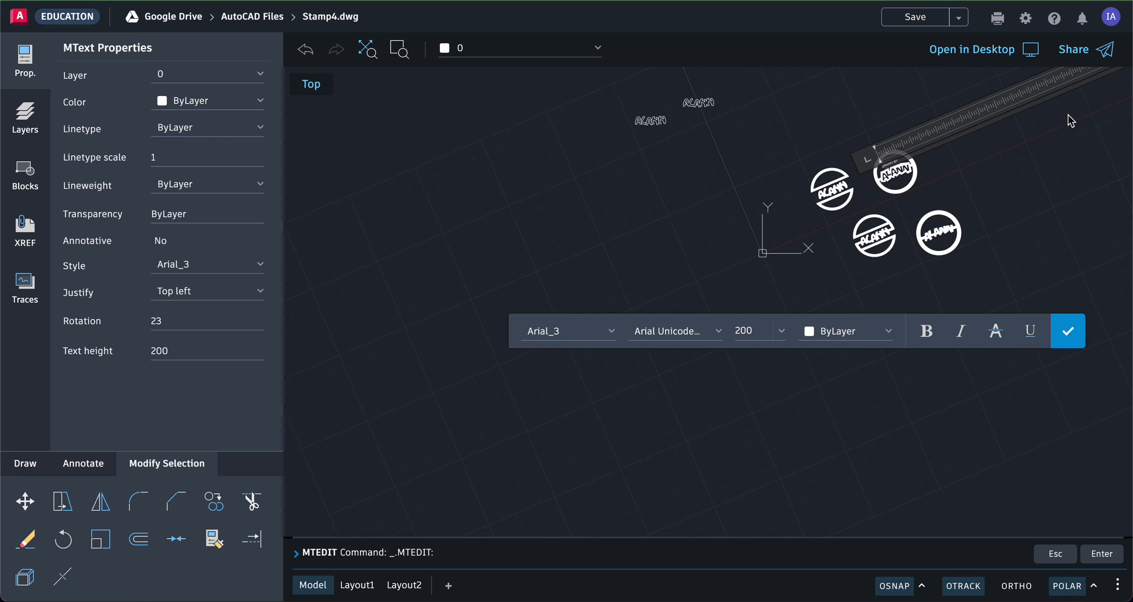
pyautogui.moveTo(1068, 137)
pyautogui.mouseDown(button='middle')
pyautogui.moveTo(781, 252)
pyautogui.moveTo(708, 316)
pyautogui.moveTo(616, 346)
pyautogui.mouseUp(button='middle')
pyautogui.scroll(-5, 795, 276)
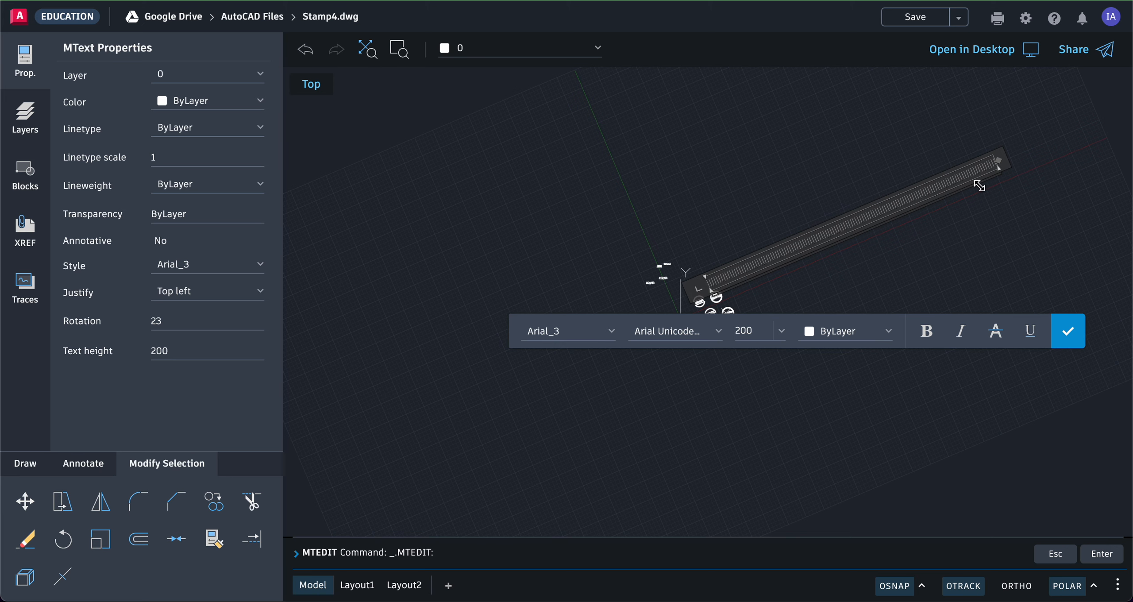
pyautogui.scroll(2, 899, 235)
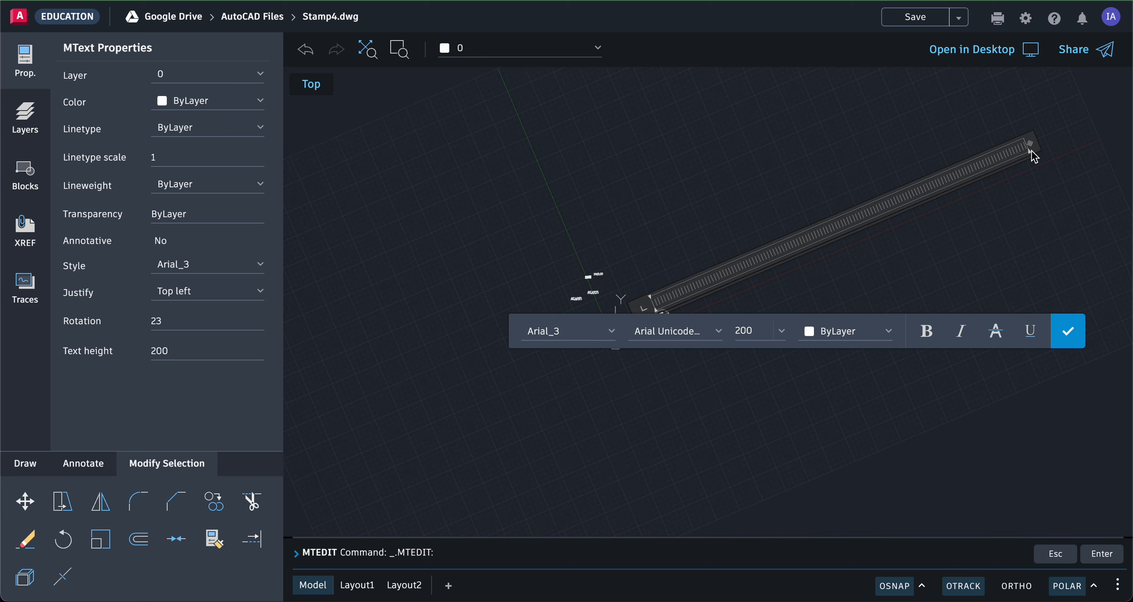
# Step: Narrow the DRAWN BY text box and close the editor with the checkmark
pyautogui.moveTo(1030, 144); pyautogui.dragTo(670, 300)
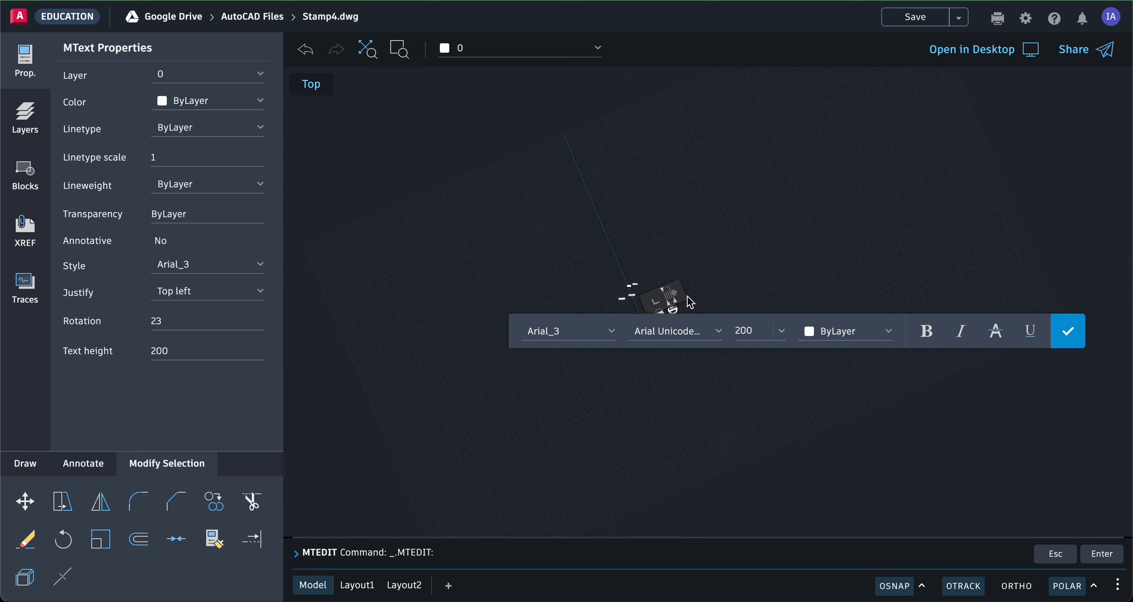
pyautogui.scroll(5, 686, 307)
pyautogui.scroll(2, 686, 306)
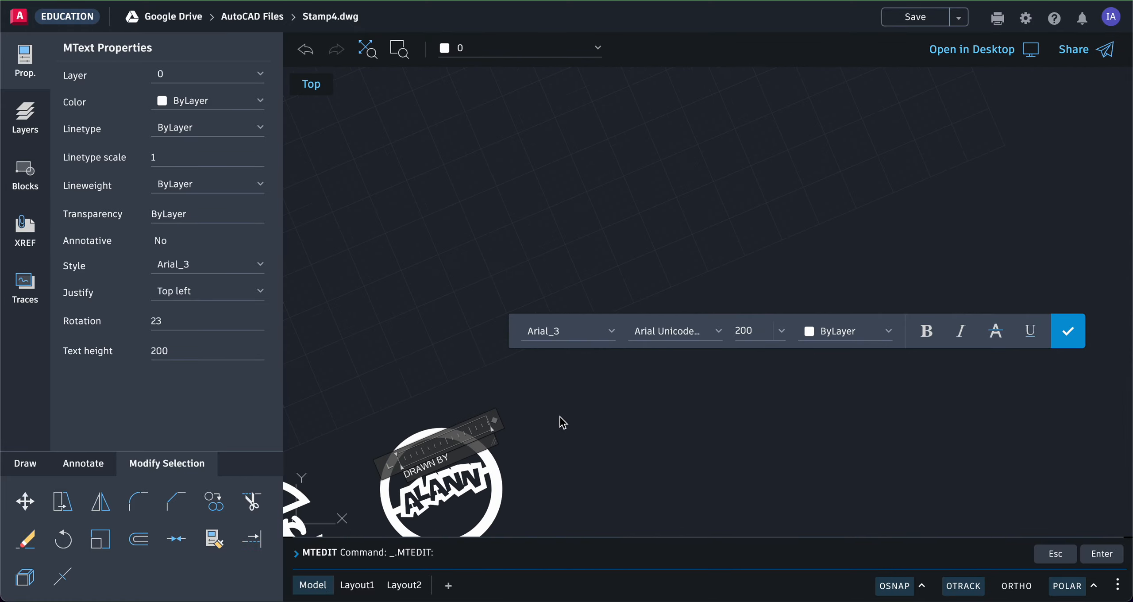
pyautogui.moveTo(518, 451); pyautogui.dragTo(544, 398, button='middle')
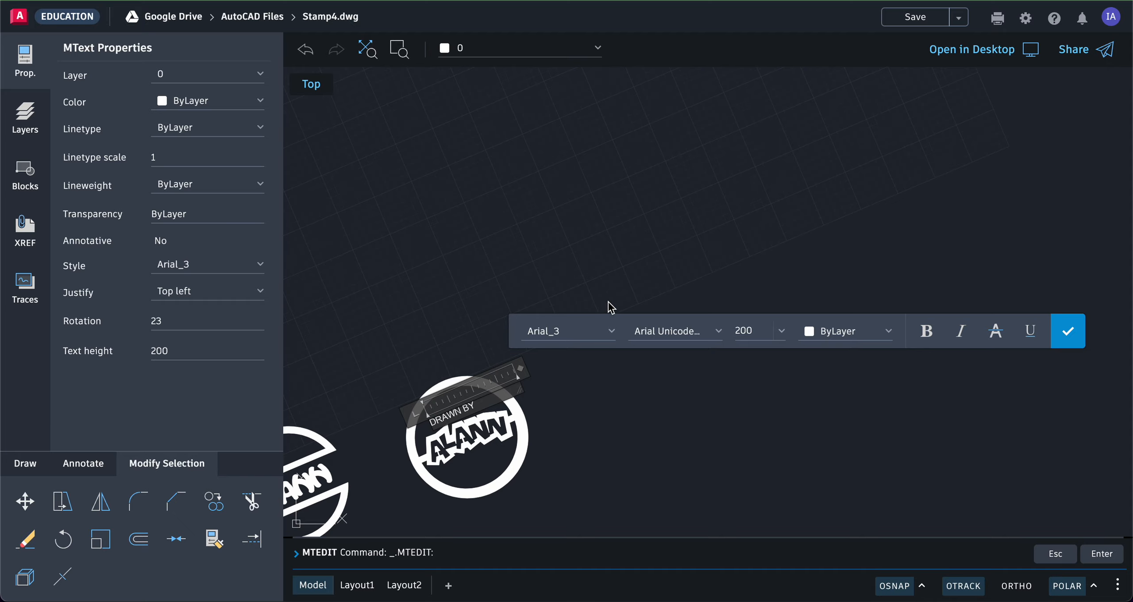
pyautogui.moveTo(603, 293)
pyautogui.mouseDown(button='middle')
pyautogui.moveTo(663, 232)
pyautogui.moveTo(655, 238)
pyautogui.mouseUp(button='middle')
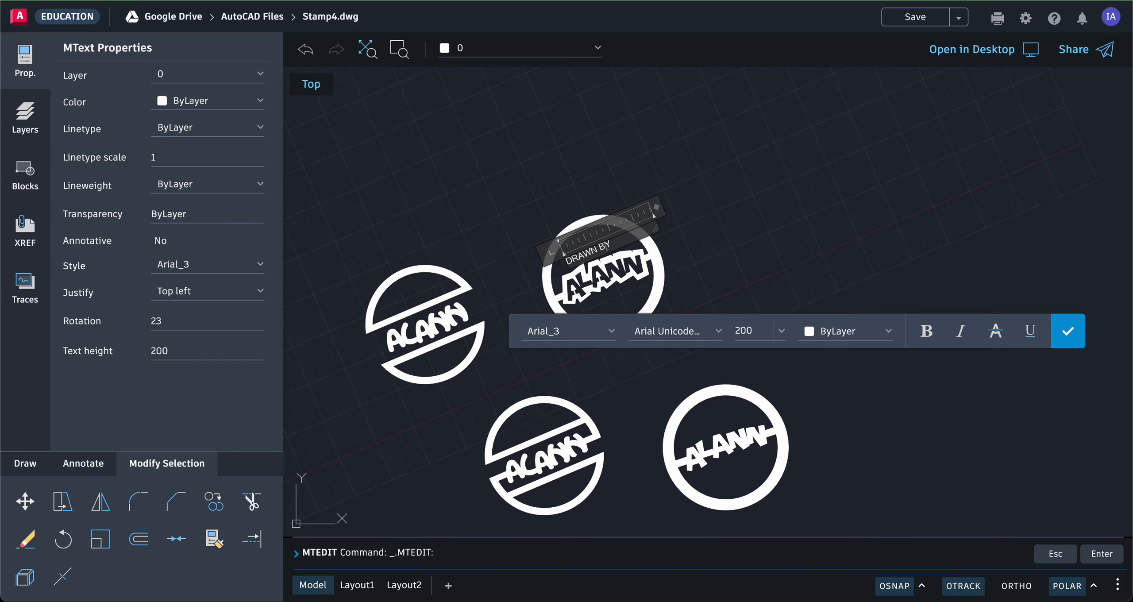
pyautogui.click(1071, 335)
pyautogui.click(1071, 336)
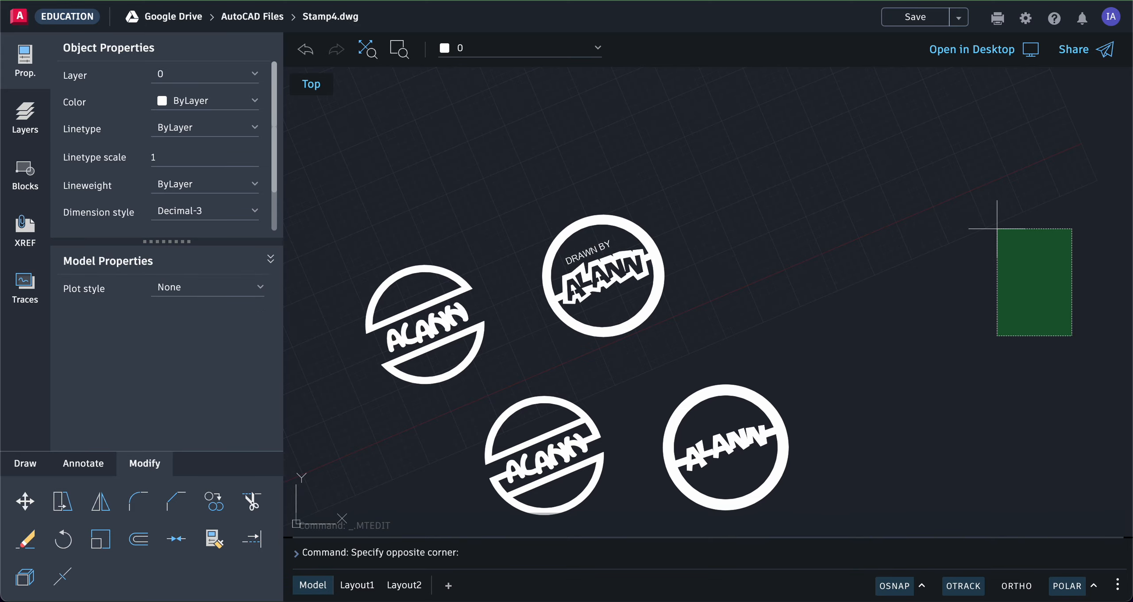
# Step: Clear the stray selection, cancel an accidental Fillet, and start COPY with the stamp zoomed in
pyautogui.click(763, 239)
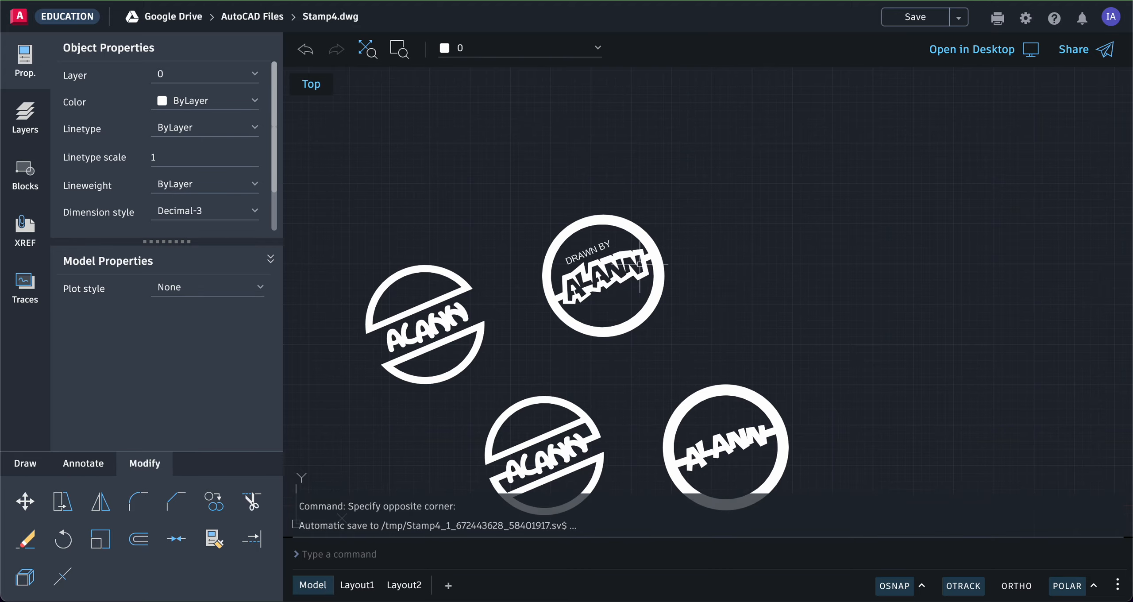
pyautogui.scroll(-2, 568, 241)
pyautogui.scroll(3, 572, 248)
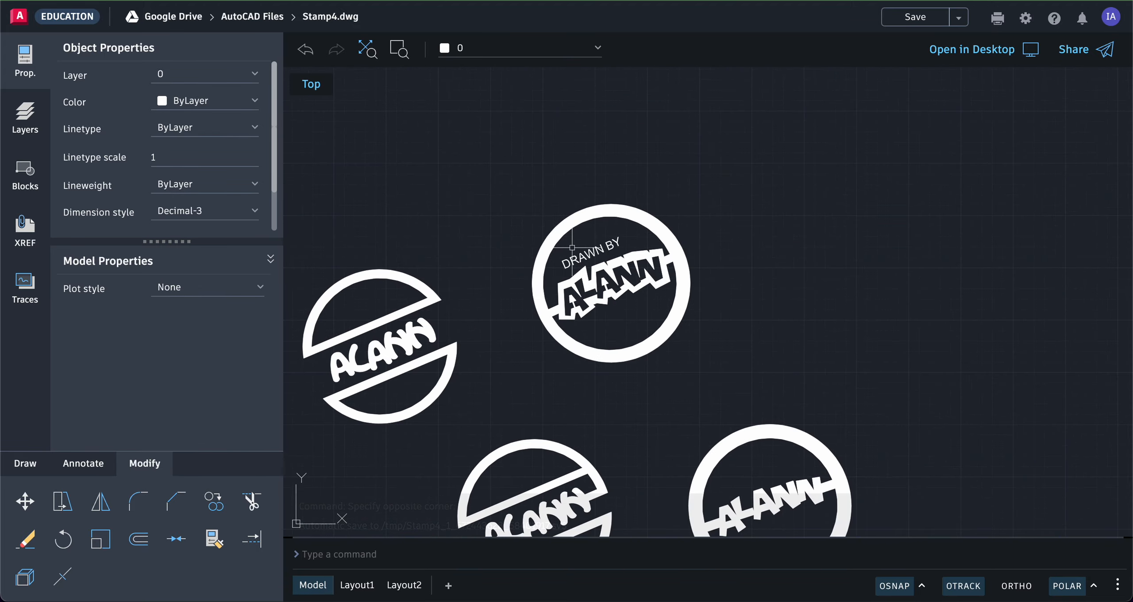
pyautogui.scroll(1, 572, 247)
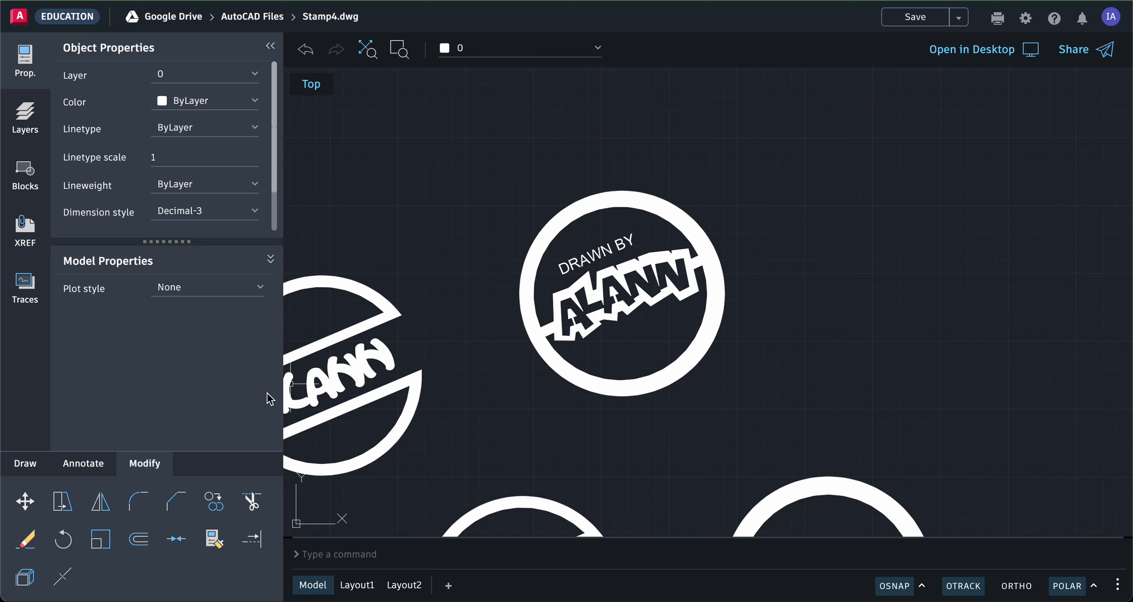
pyautogui.click(137, 501)
pyautogui.press('Escape')
pyautogui.click(214, 502)
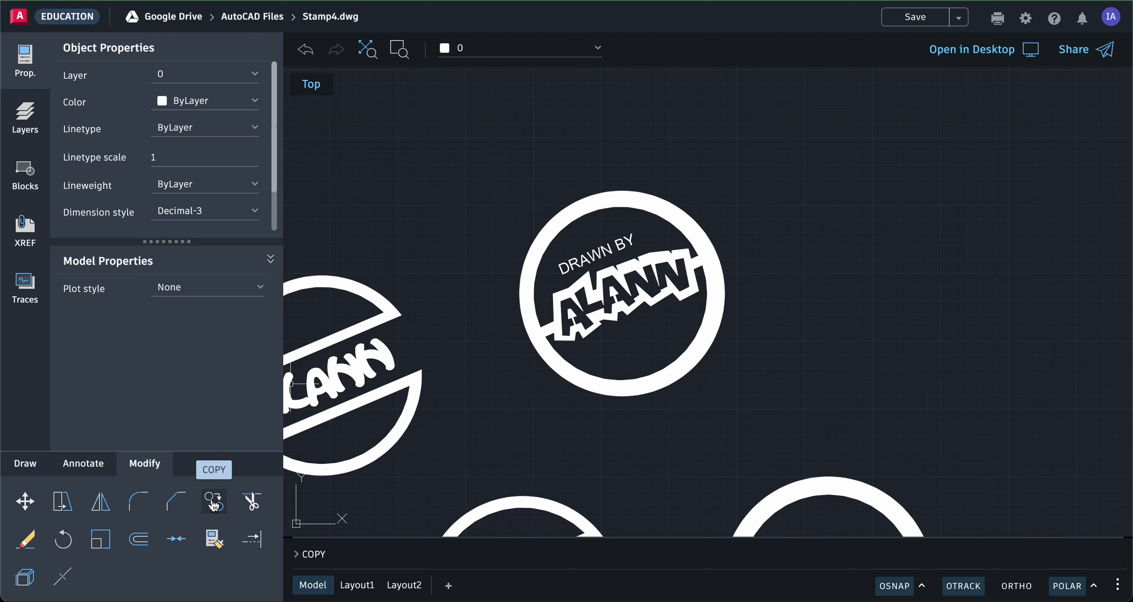
pyautogui.click(586, 264)
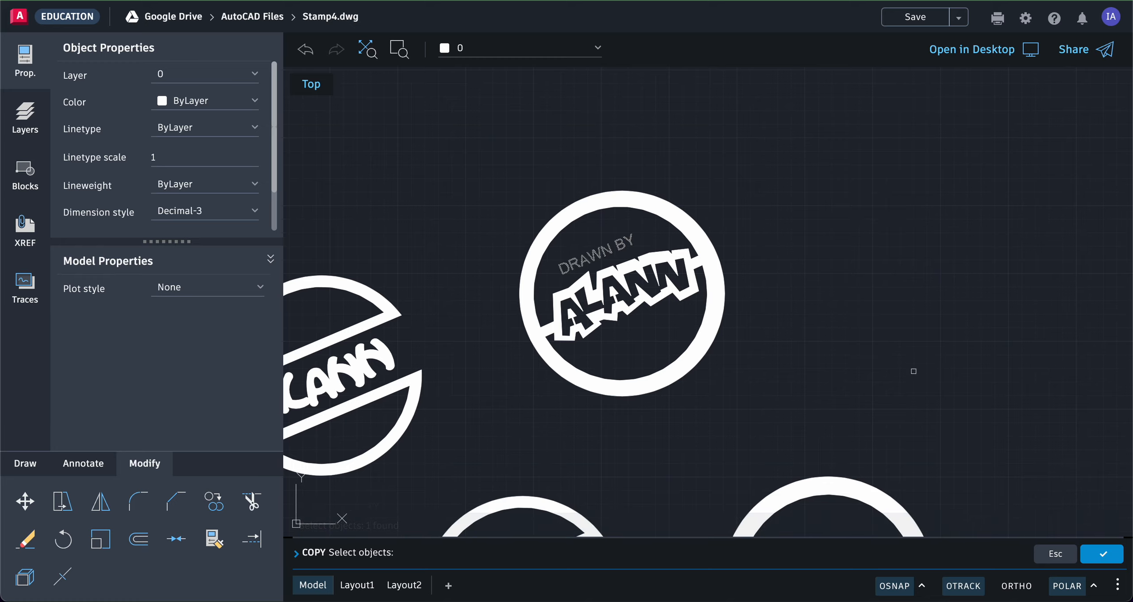
pyautogui.click(1102, 554)
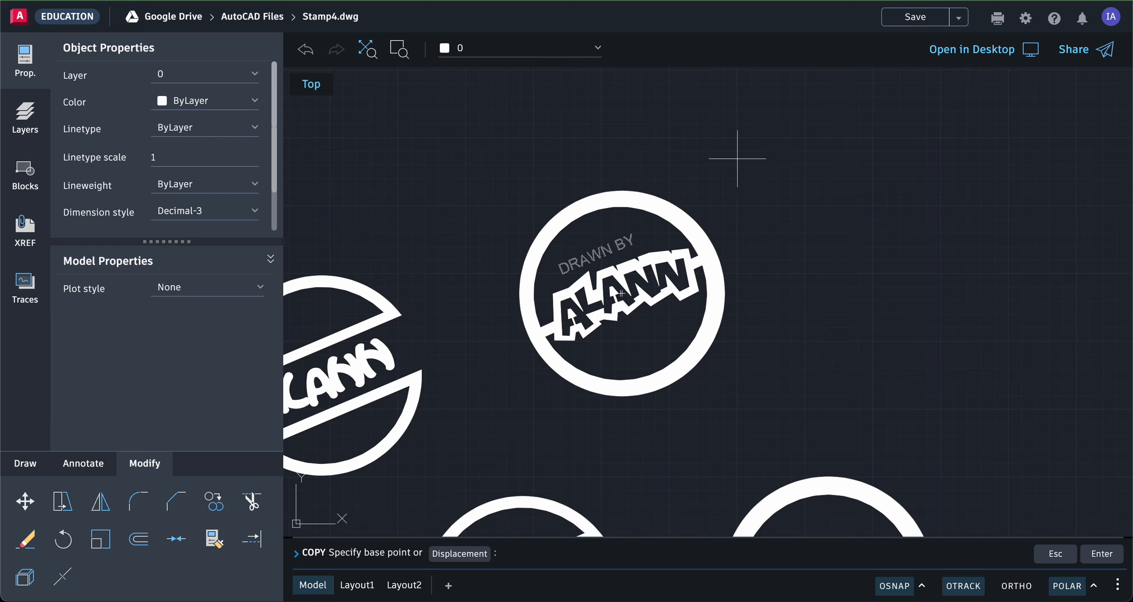
pyautogui.click(809, 126)
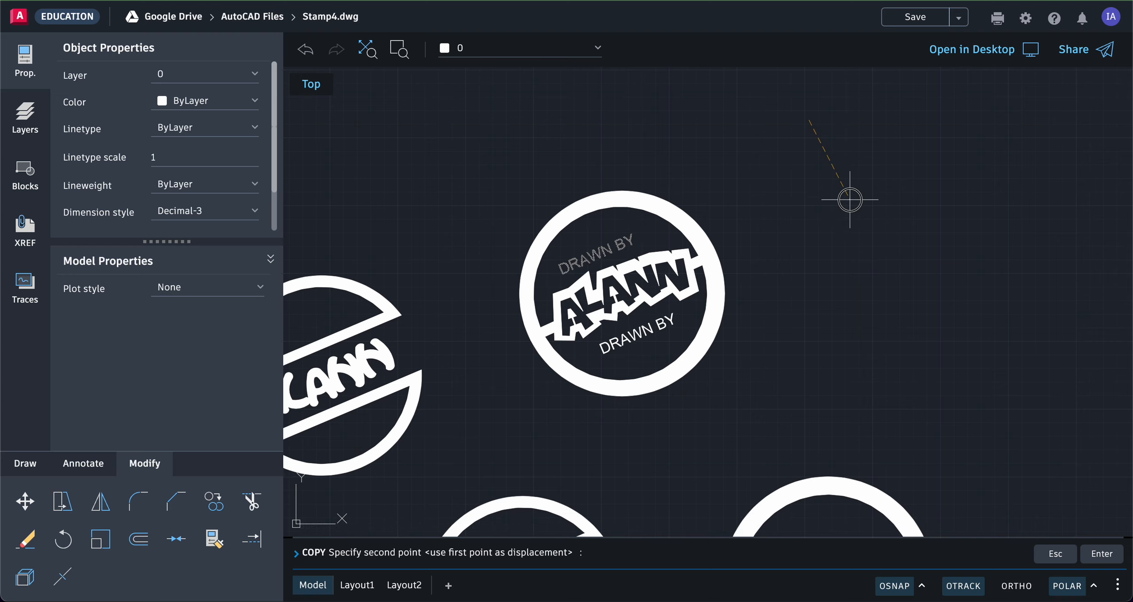
pyautogui.click(850, 199)
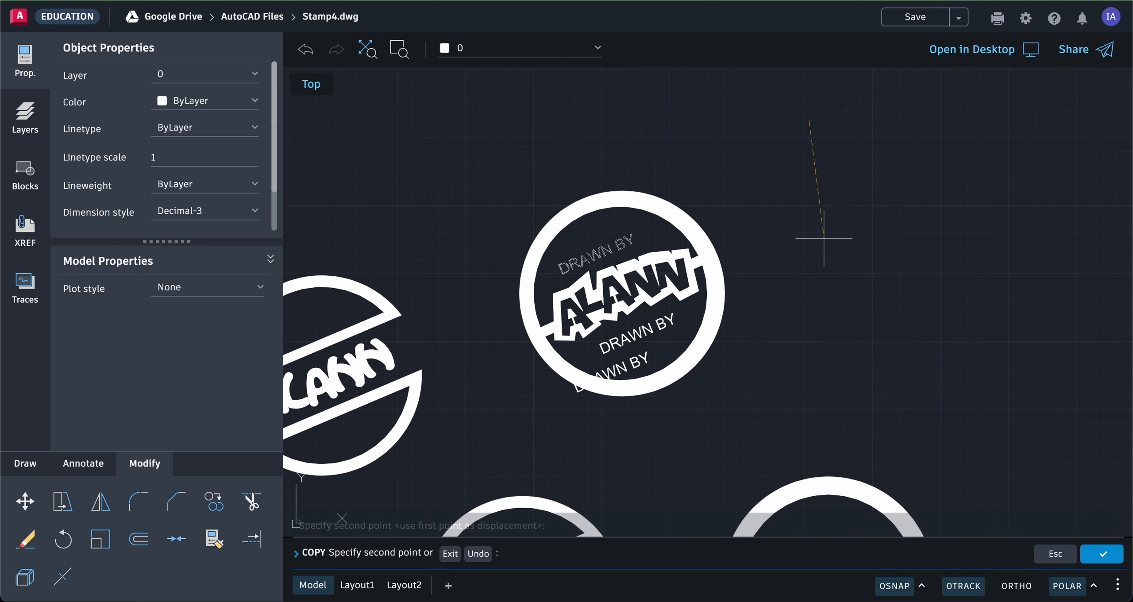
pyautogui.click(1101, 555)
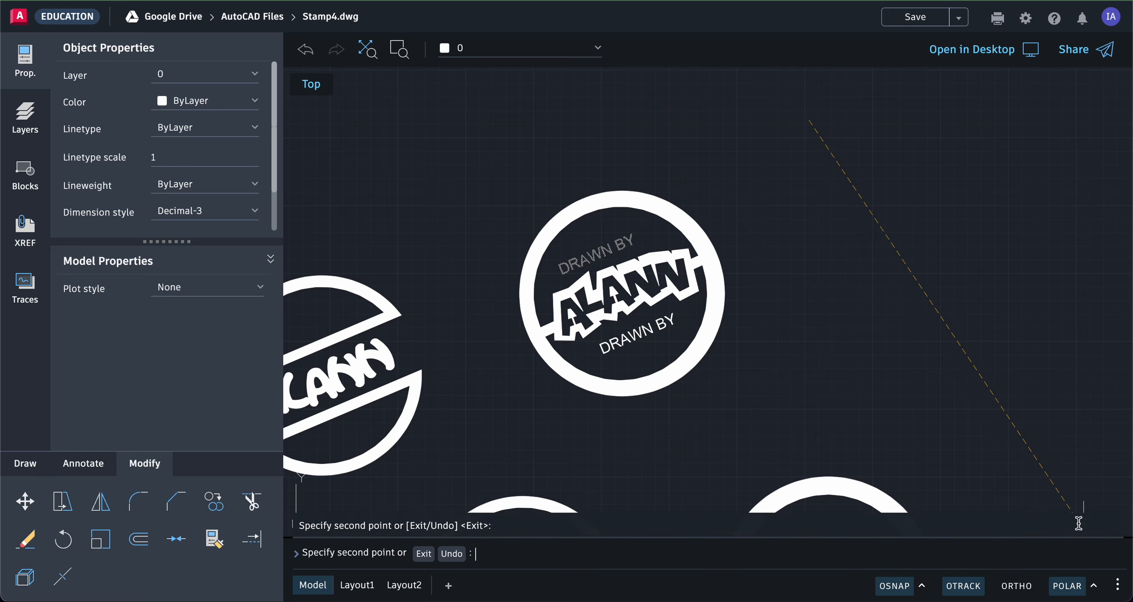
pyautogui.click(647, 330)
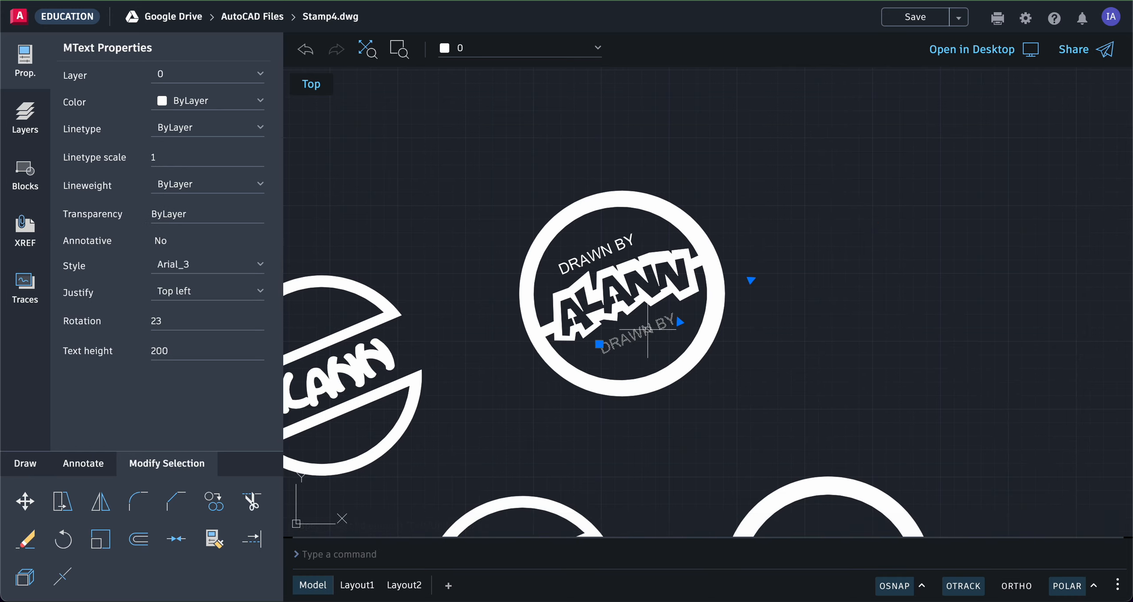
pyautogui.doubleClick(648, 330)
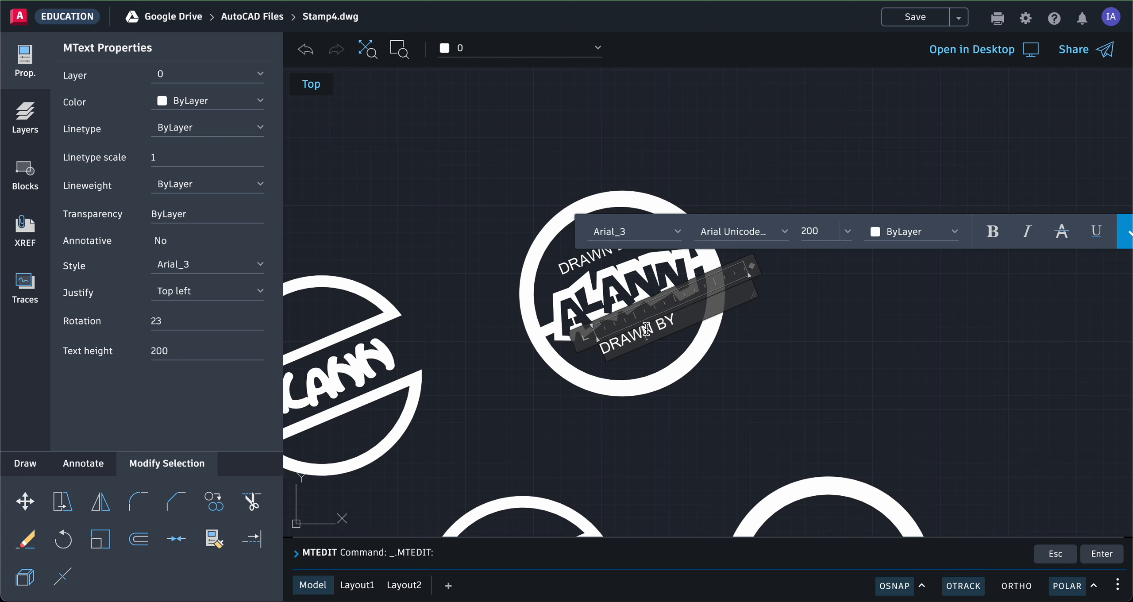
pyautogui.press('BackSpace')
pyautogui.press('BackSpace')
pyautogui.press('BackSpace')
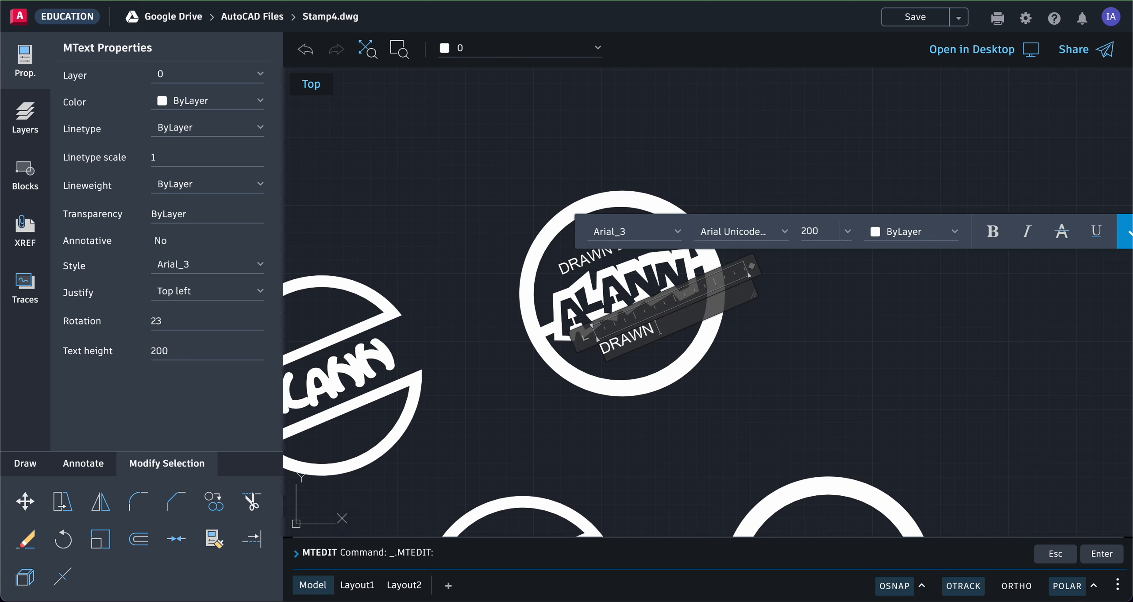
pyautogui.press('BackSpace')
pyautogui.press('BackSpace')
pyautogui.press('BackSpace')
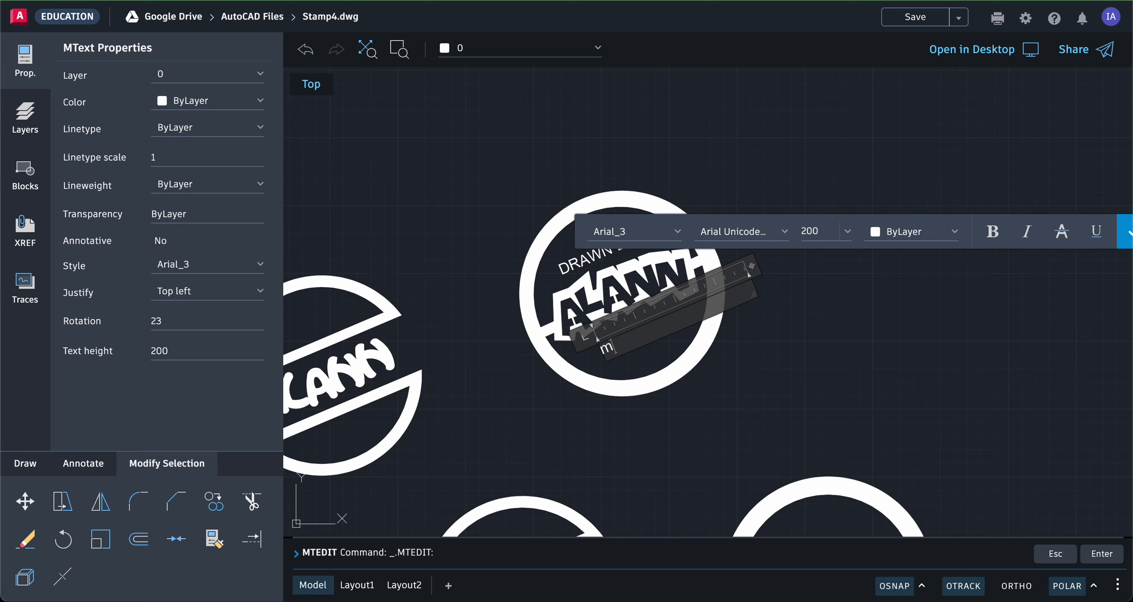
pyautogui.press('BackSpace')
pyautogui.press('BackSpace')
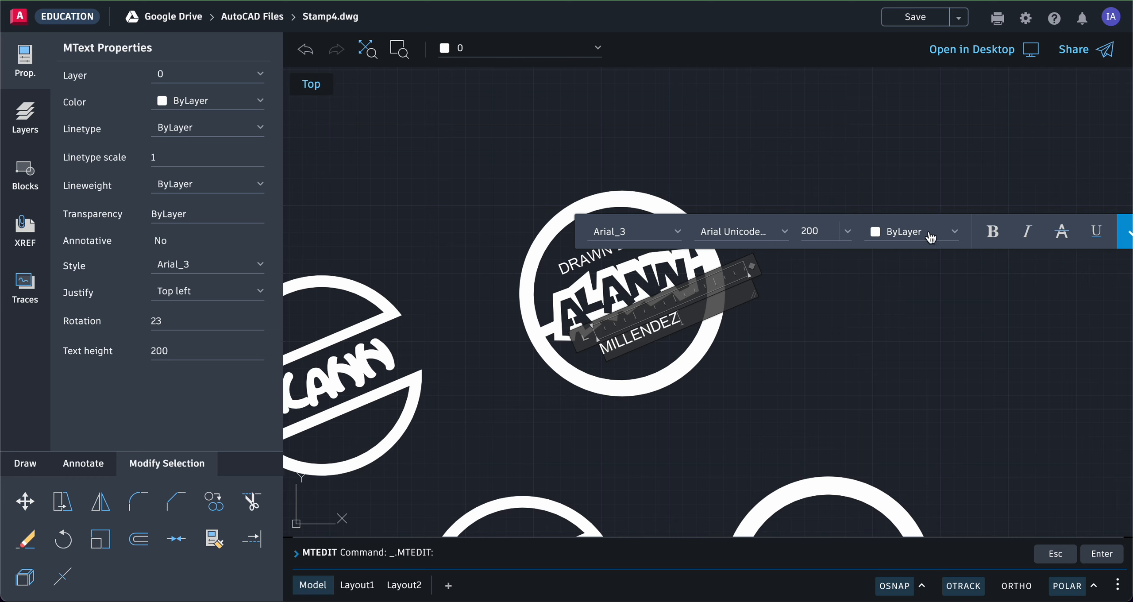
pyautogui.moveTo(1024, 320); pyautogui.dragTo(986, 315, button='middle')
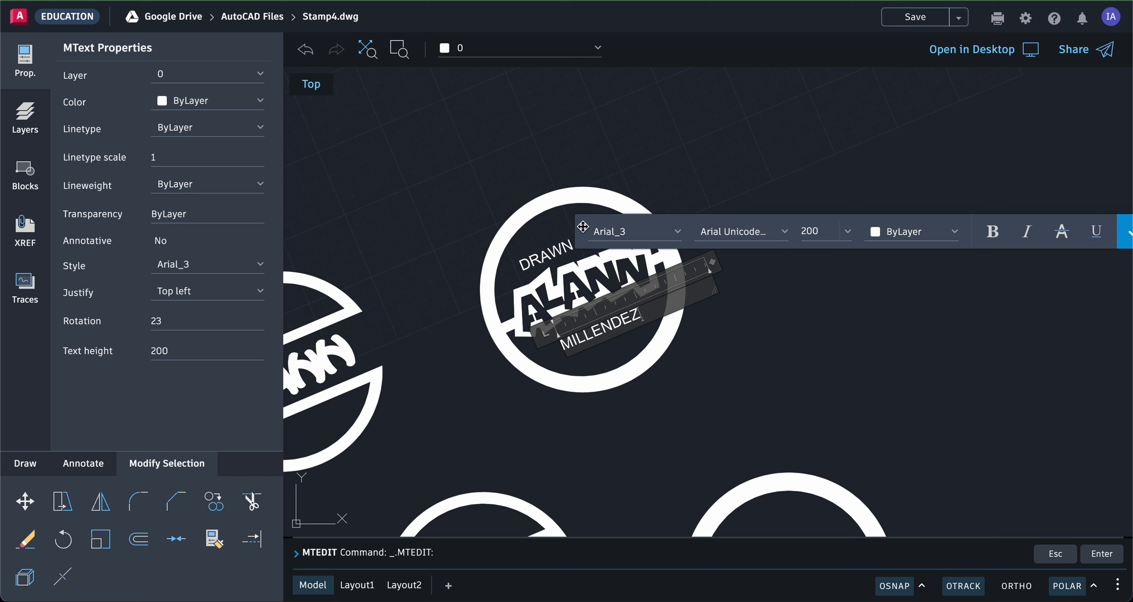
pyautogui.moveTo(582, 224)
pyautogui.mouseDown()
pyautogui.moveTo(469, 175)
pyautogui.moveTo(391, 101)
pyautogui.mouseUp()
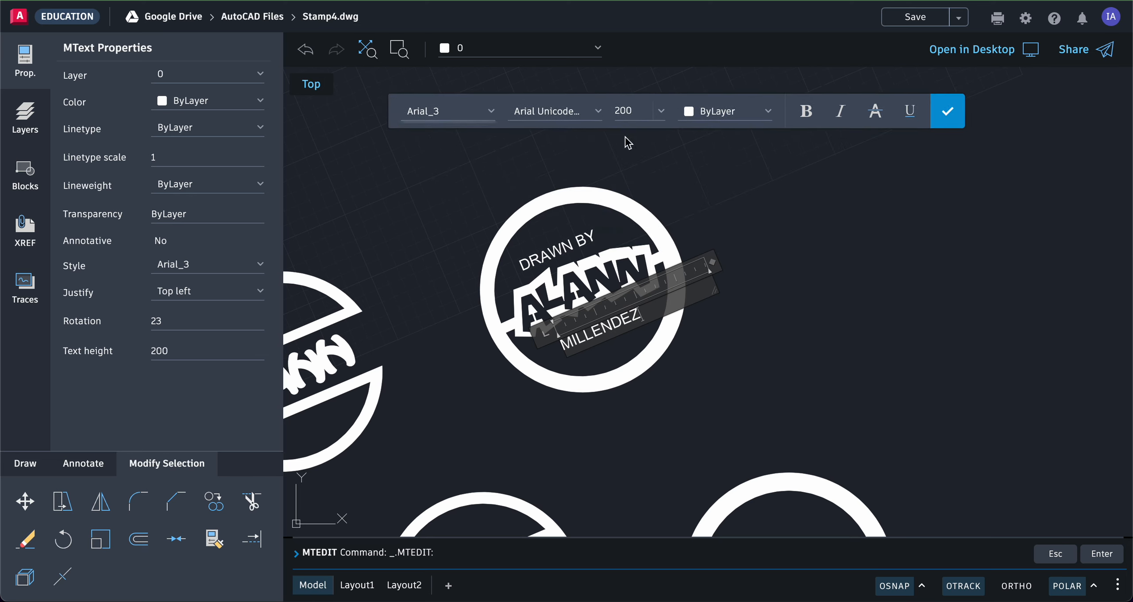
pyautogui.click(954, 121)
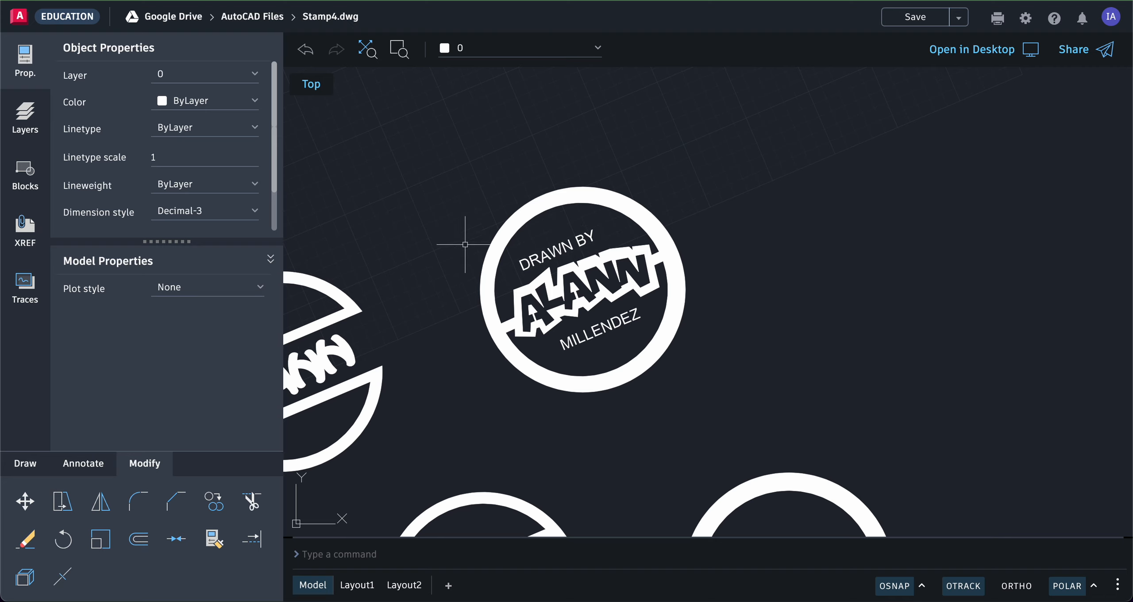
# Step: Grip-shift DRAWN BY slightly right along the ring and set its rotation to 20
pyautogui.press('Escape')
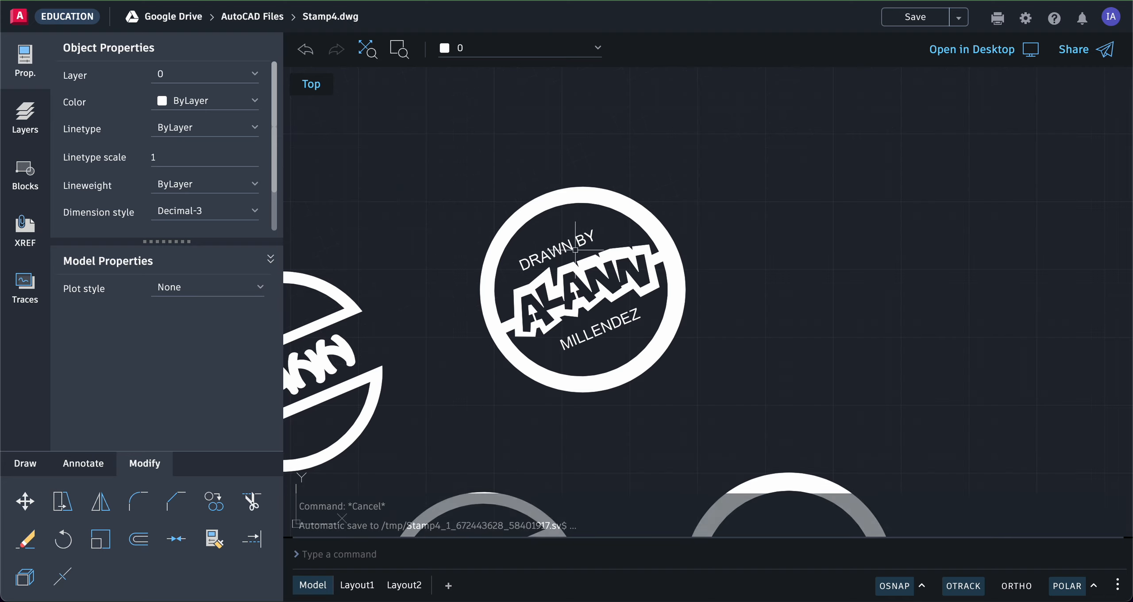
pyautogui.click(538, 254)
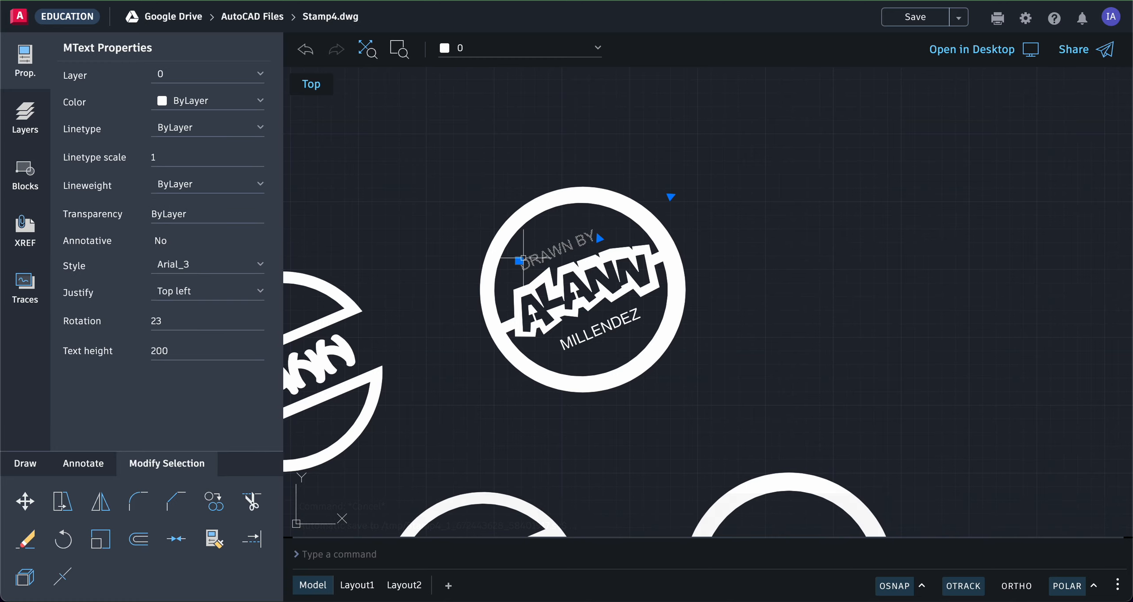
pyautogui.click(519, 261)
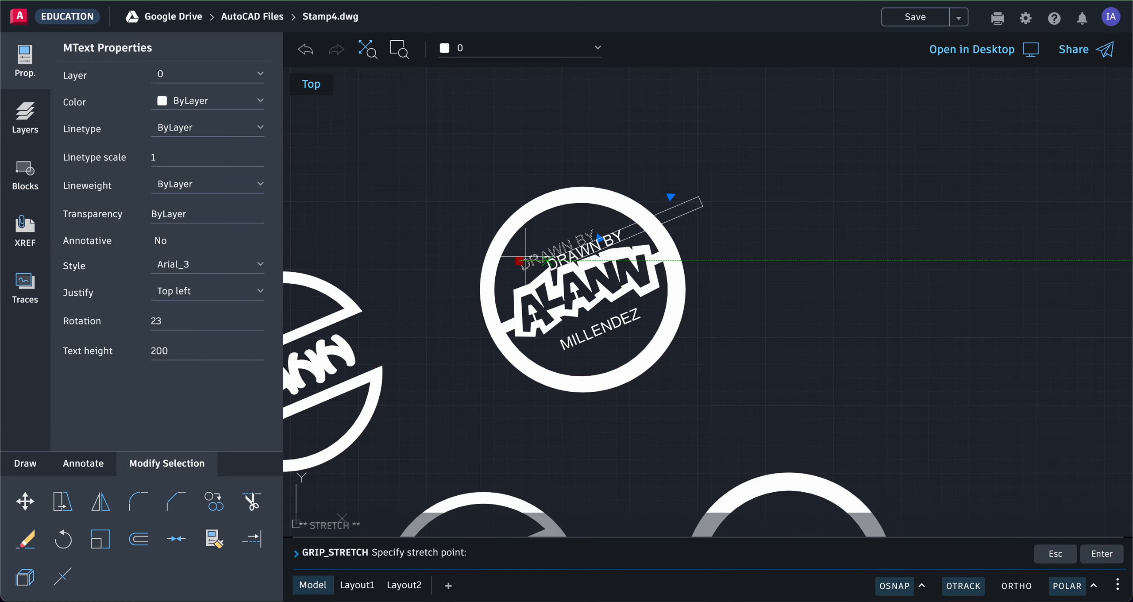
pyautogui.scroll(-2, 526, 256)
pyautogui.scroll(5, 527, 257)
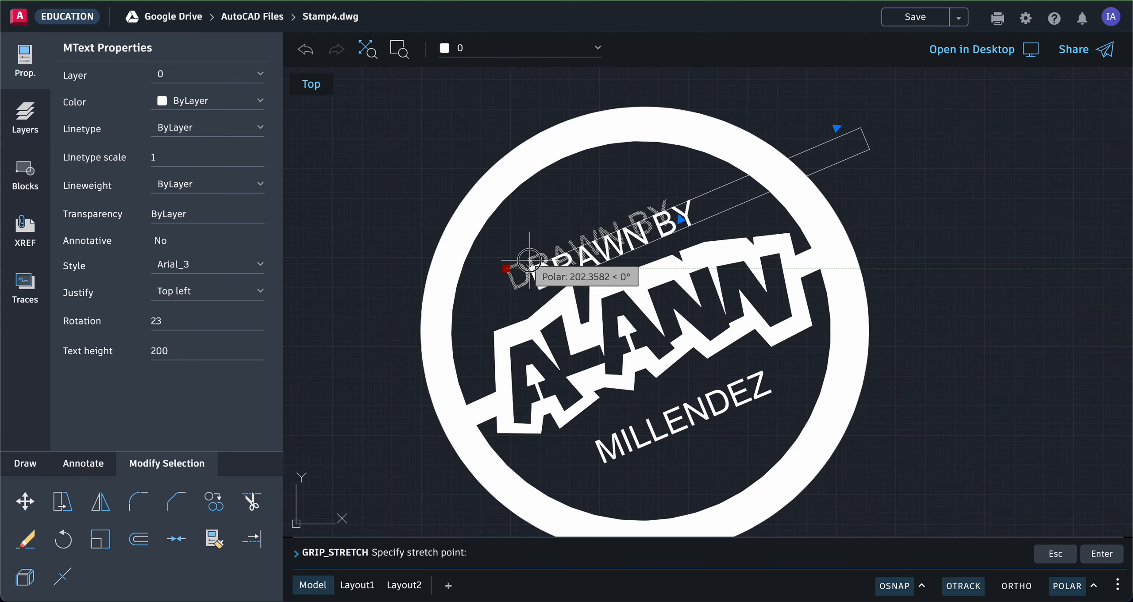
pyautogui.click(529, 261)
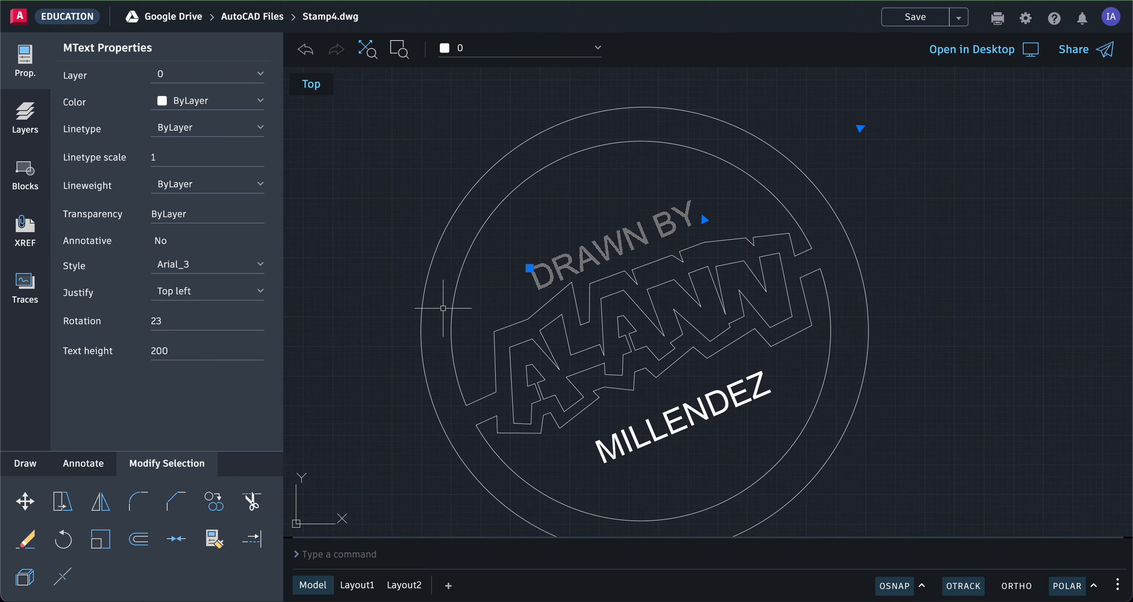
pyautogui.click(176, 322)
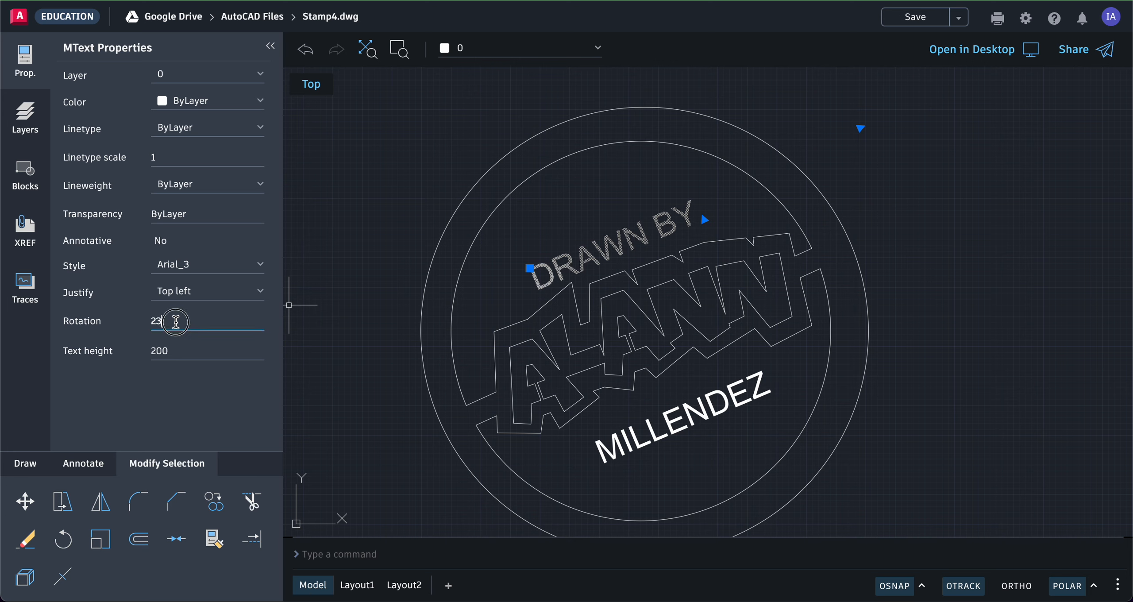
pyautogui.click(158, 320)
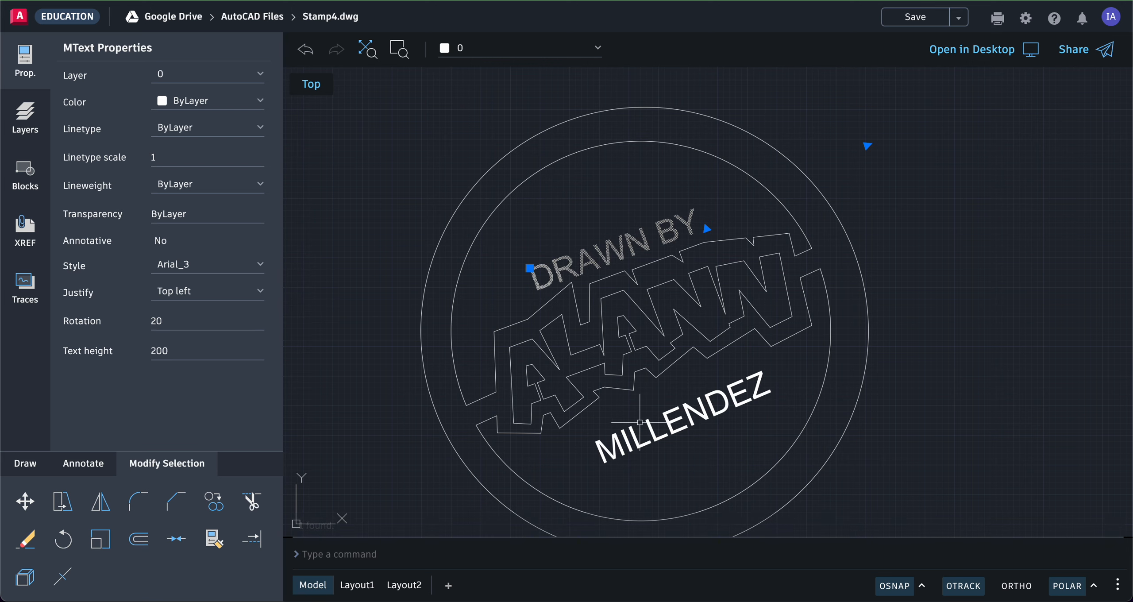
pyautogui.press('Escape')
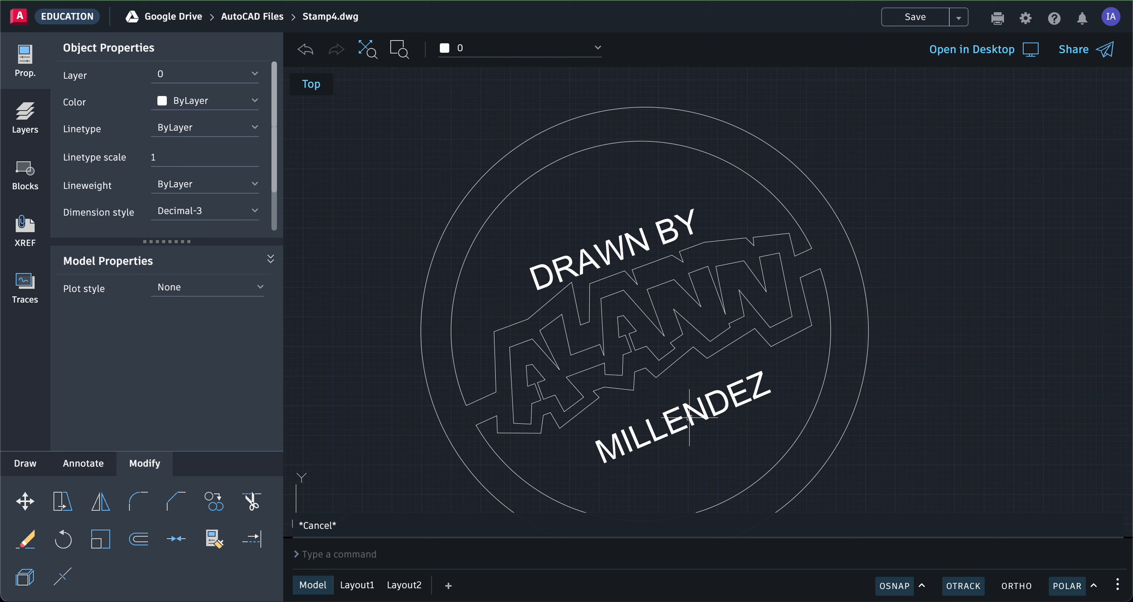
pyautogui.click(691, 415)
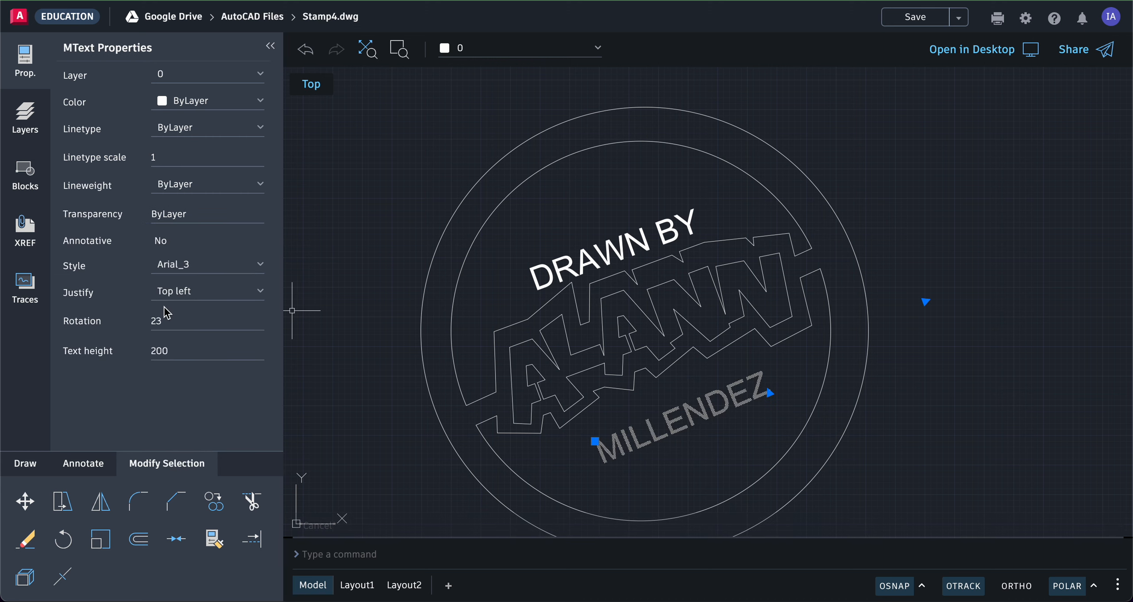
pyautogui.moveTo(172, 317); pyautogui.dragTo(152, 317)
pyautogui.write('20')
pyautogui.press('Return')
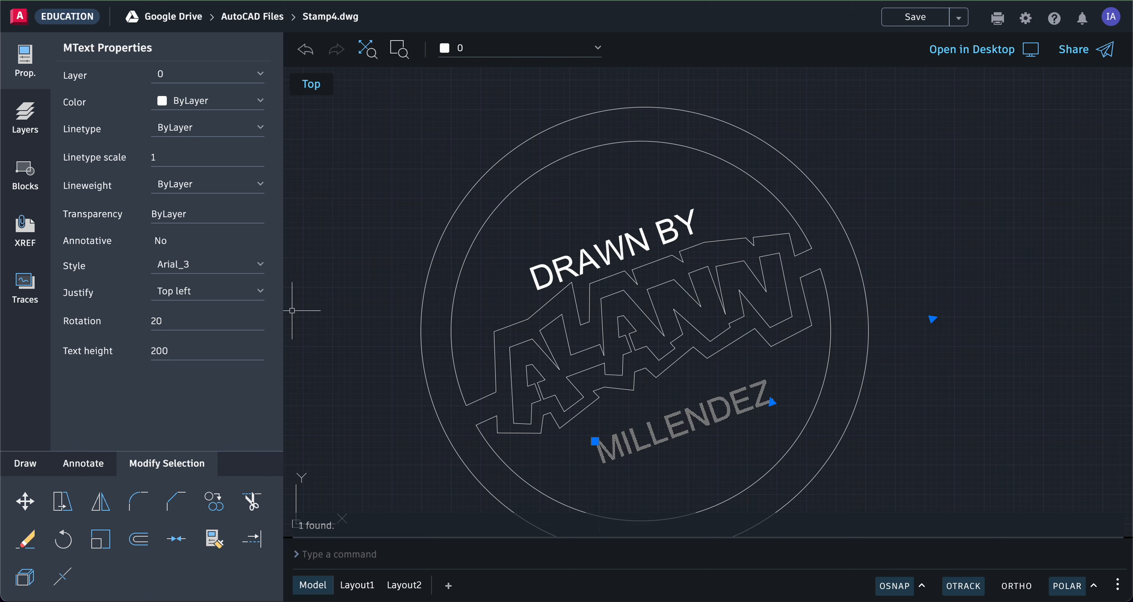
pyautogui.click(891, 156)
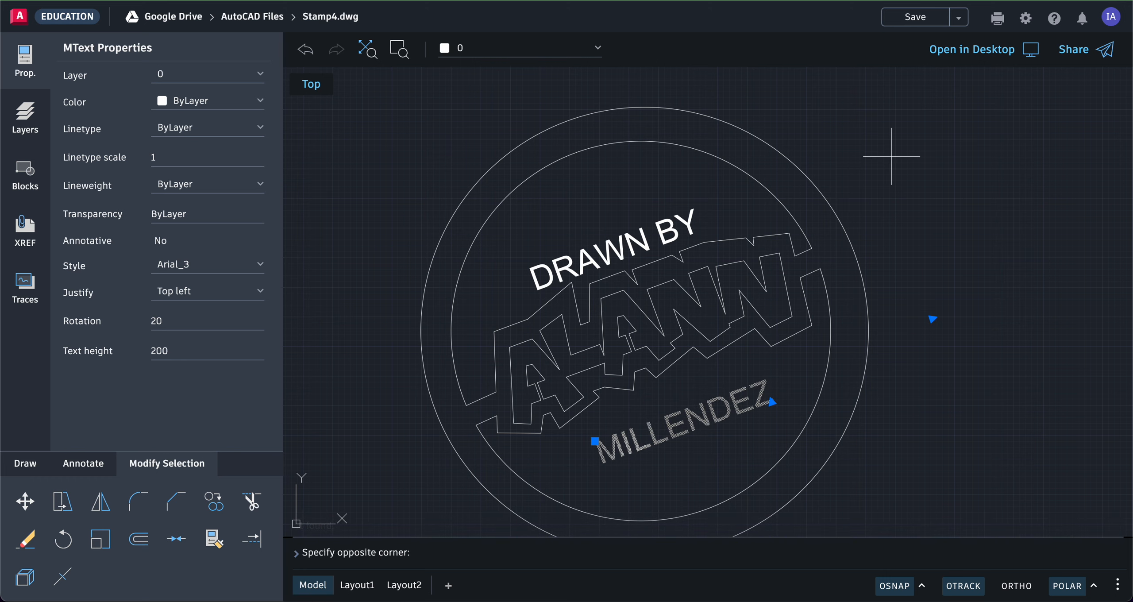
pyautogui.press('Escape')
pyautogui.press('Escape')
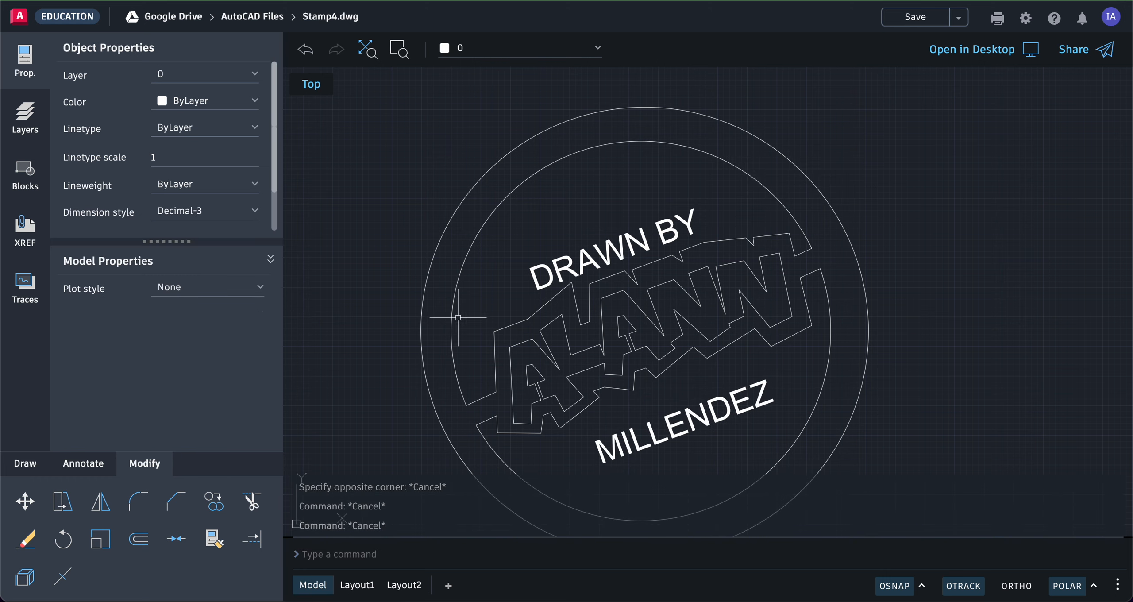
pyautogui.click(33, 504)
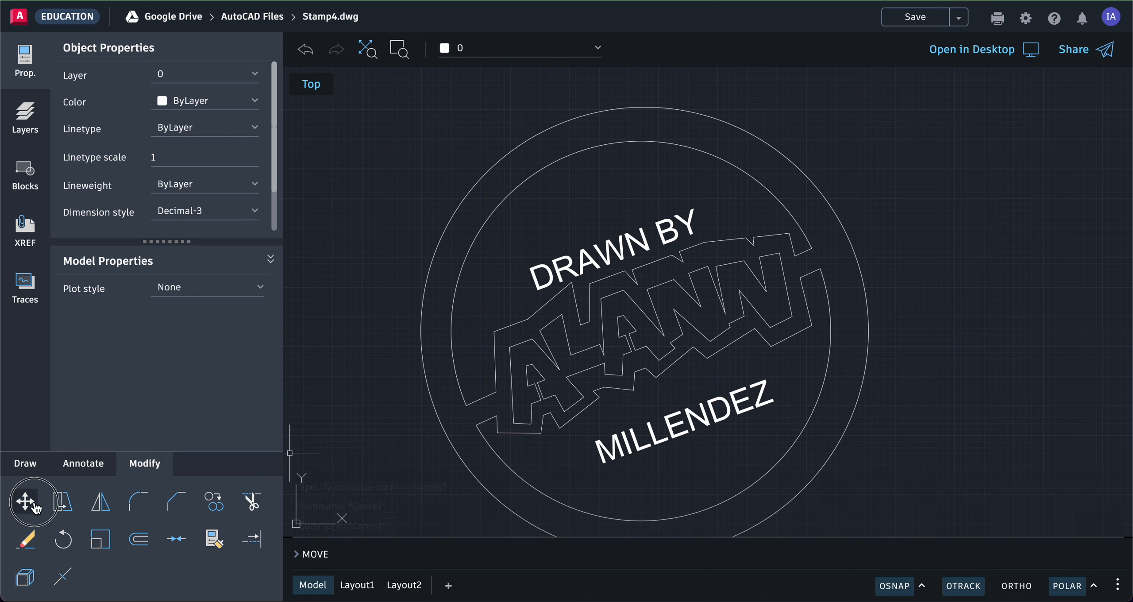
pyautogui.click(618, 249)
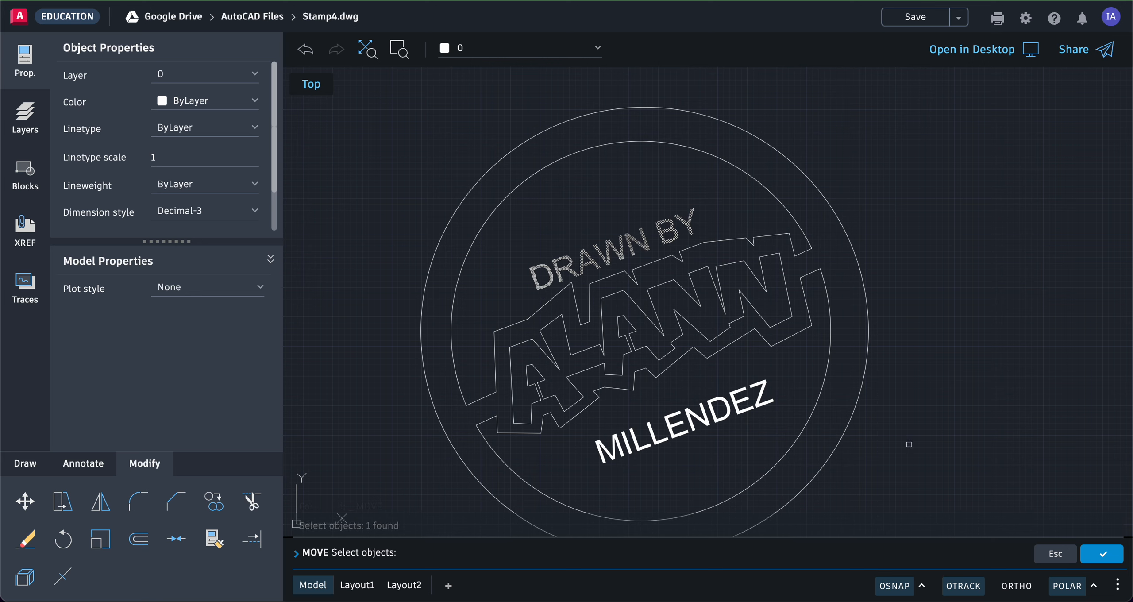
pyautogui.click(1095, 553)
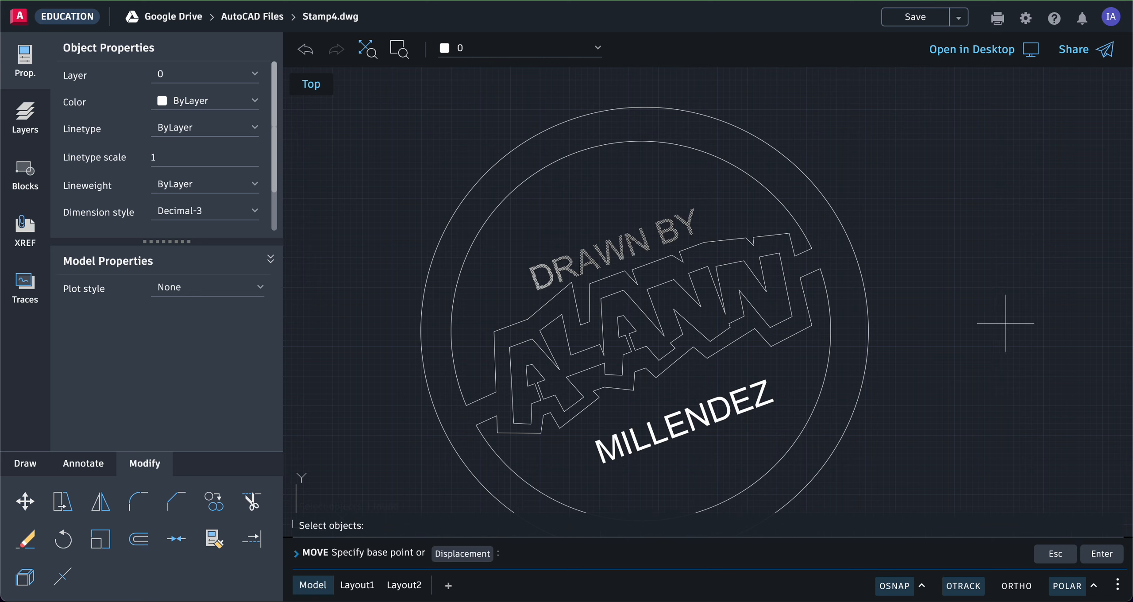
pyautogui.click(989, 280)
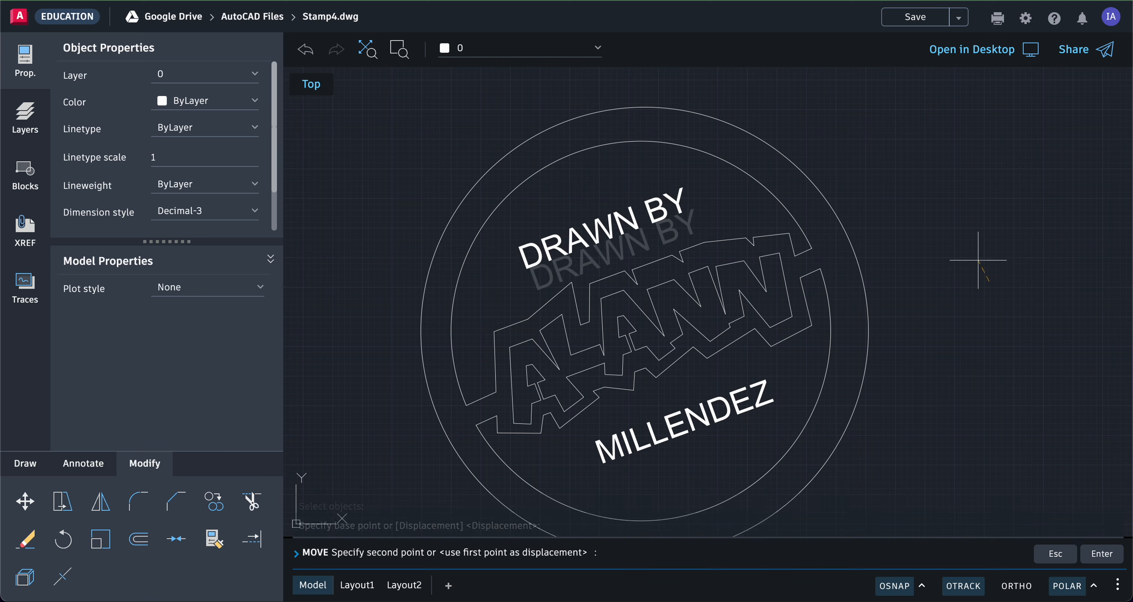
pyautogui.click(978, 260)
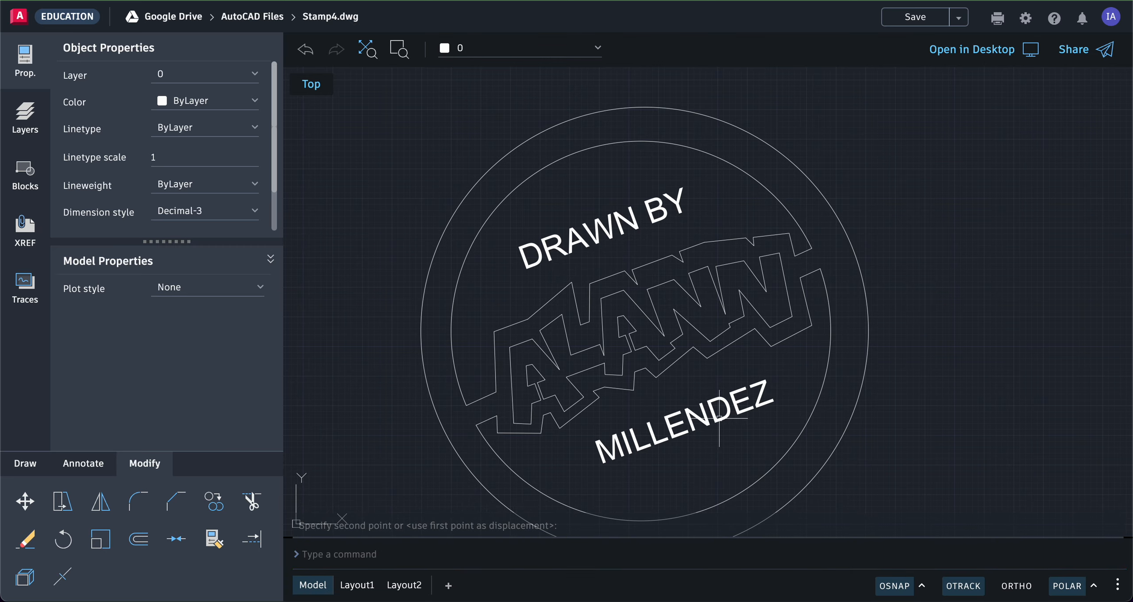
pyautogui.scroll(2, 900, 347)
pyautogui.scroll(-7, 902, 349)
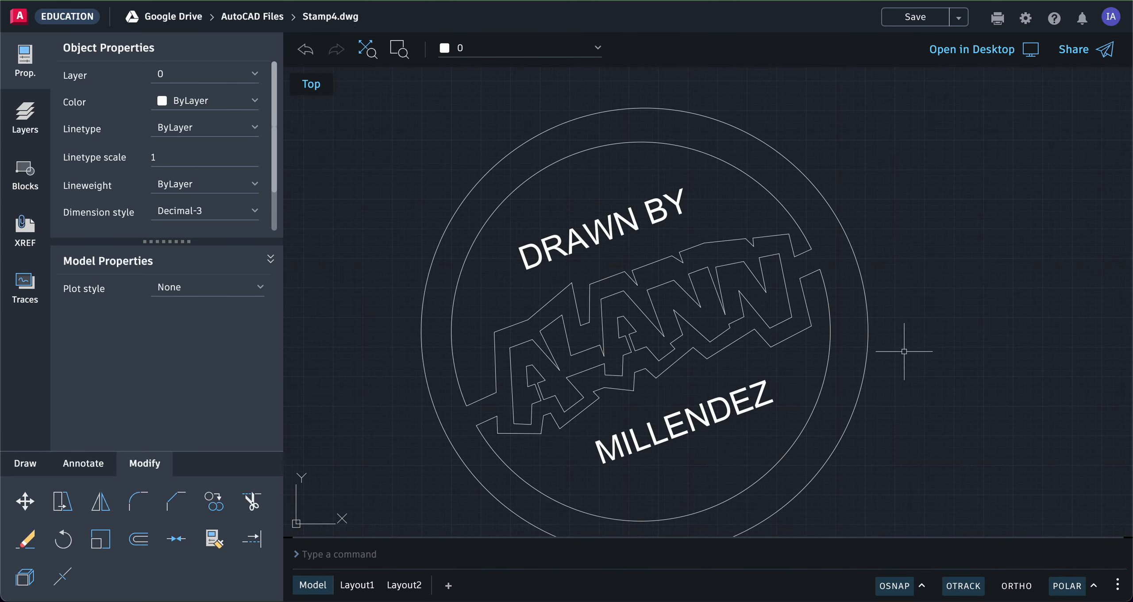
pyautogui.scroll(1, 903, 350)
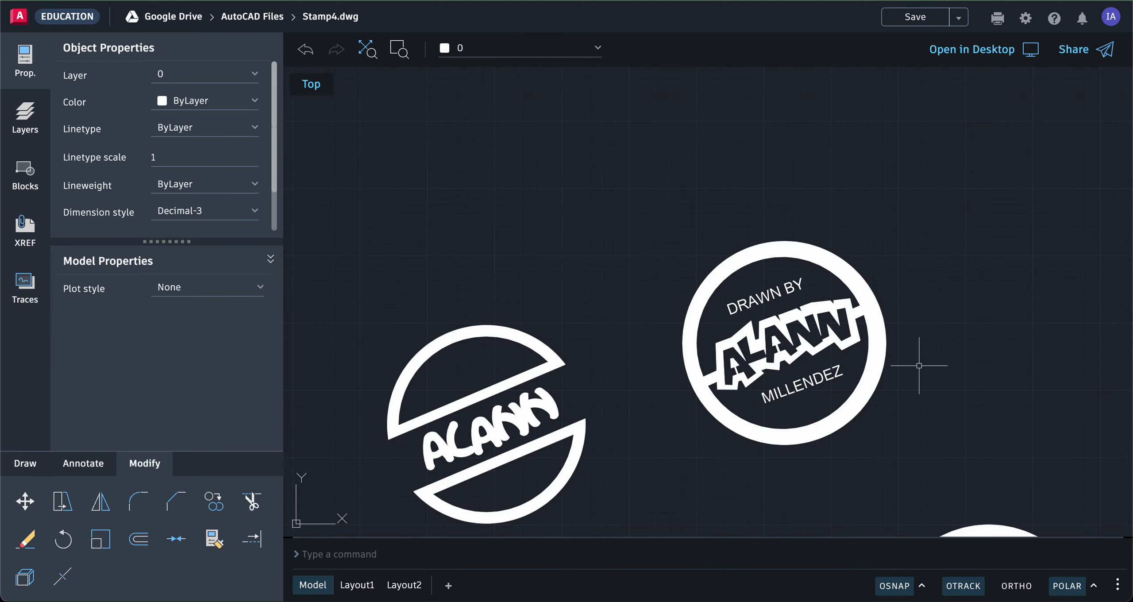
pyautogui.moveTo(919, 367)
pyautogui.mouseDown(button='middle')
pyautogui.moveTo(853, 309)
pyautogui.moveTo(855, 274)
pyautogui.mouseUp(button='middle')
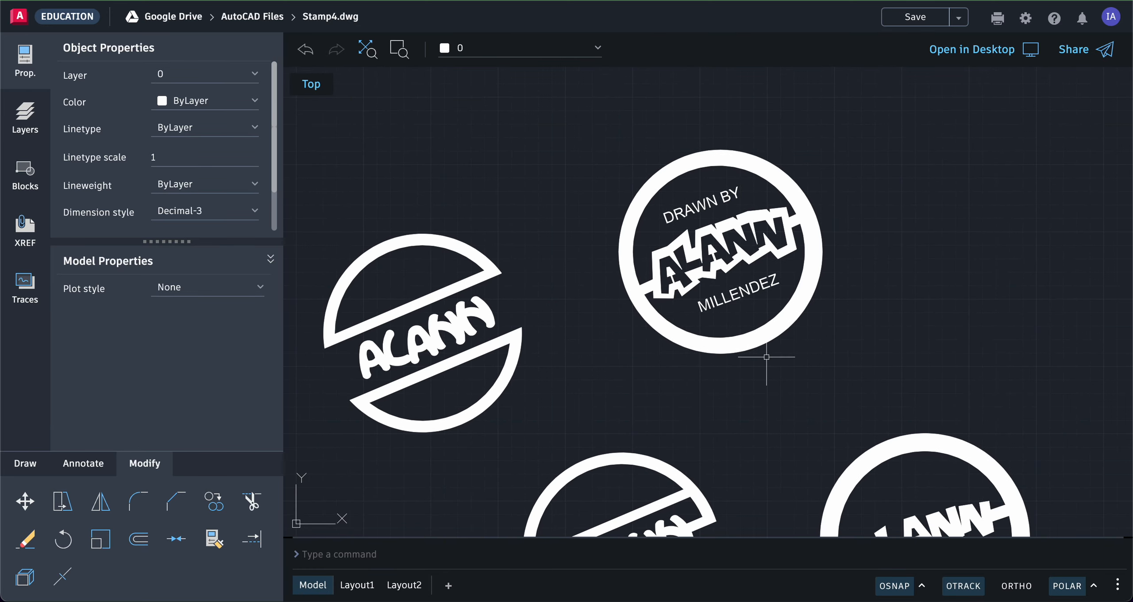
pyautogui.scroll(-1, 767, 355)
pyautogui.moveTo(801, 392); pyautogui.dragTo(795, 332, button='middle')
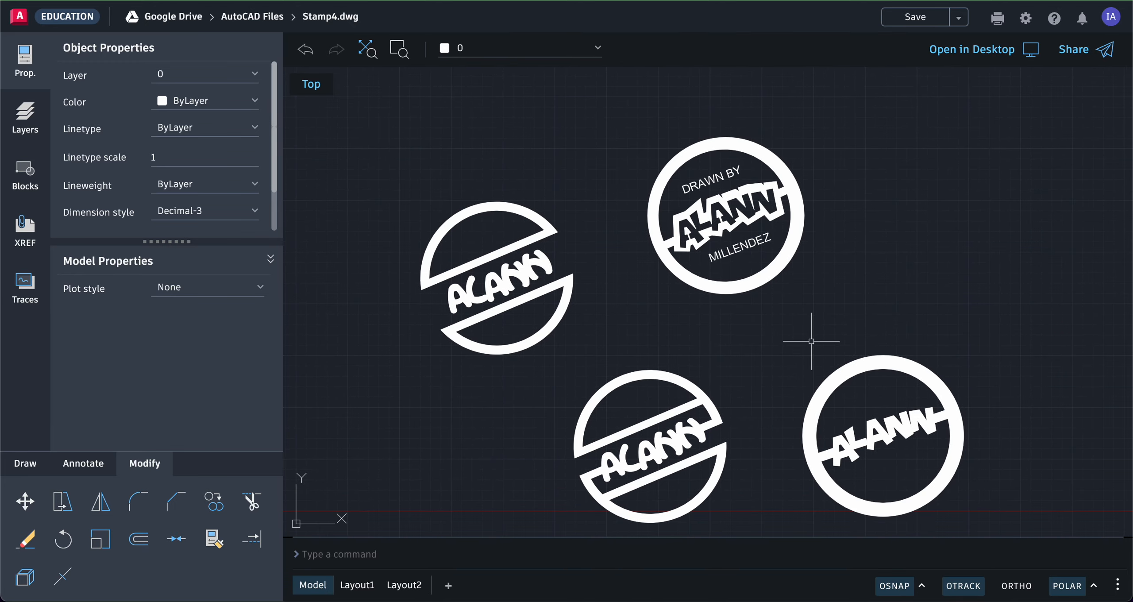